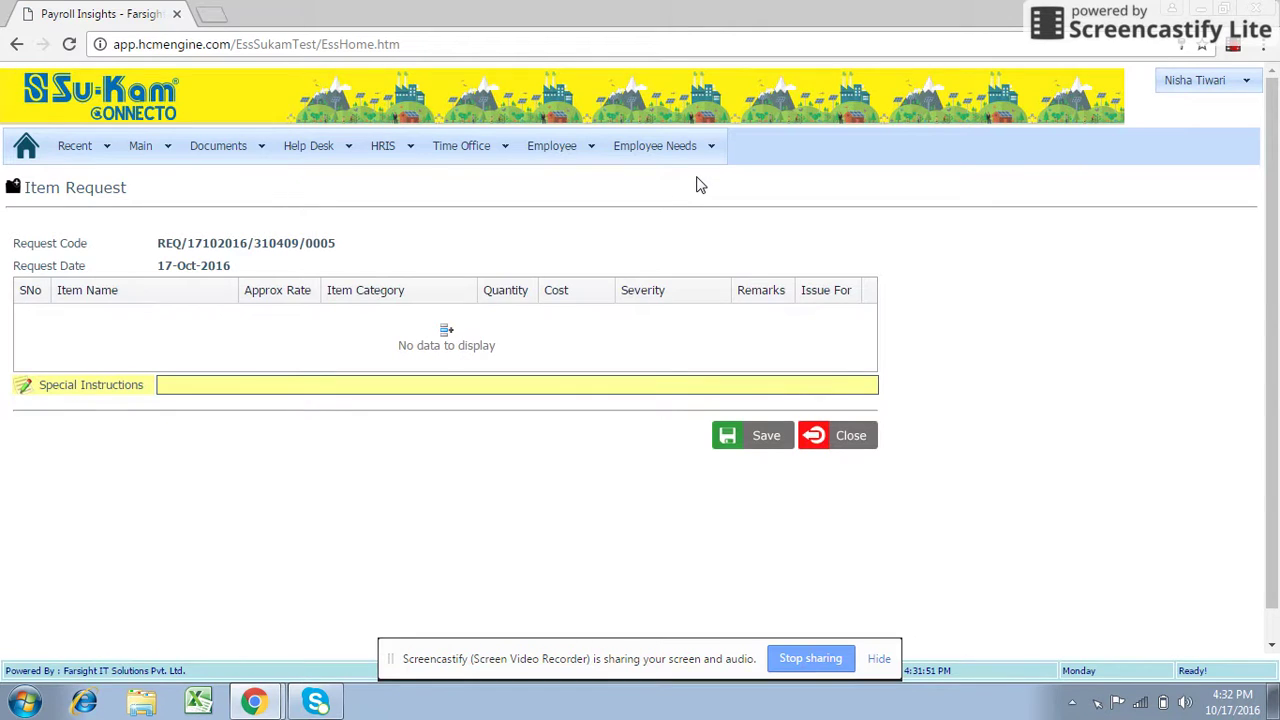
Add a new item line so a blank item entry form opens under the grid.
click(447, 333)
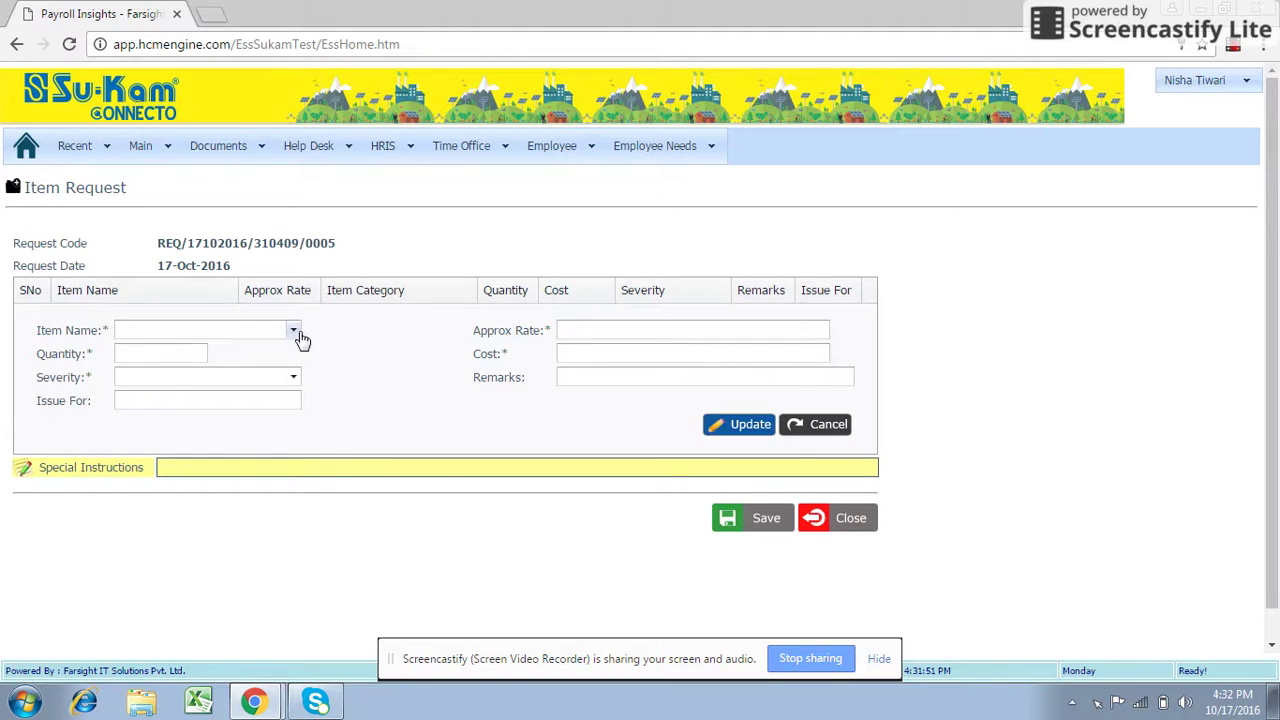
Choose Blue shirt white logo _38 as the item, with quantity 1 and severity Major.
click(294, 332)
text(b)
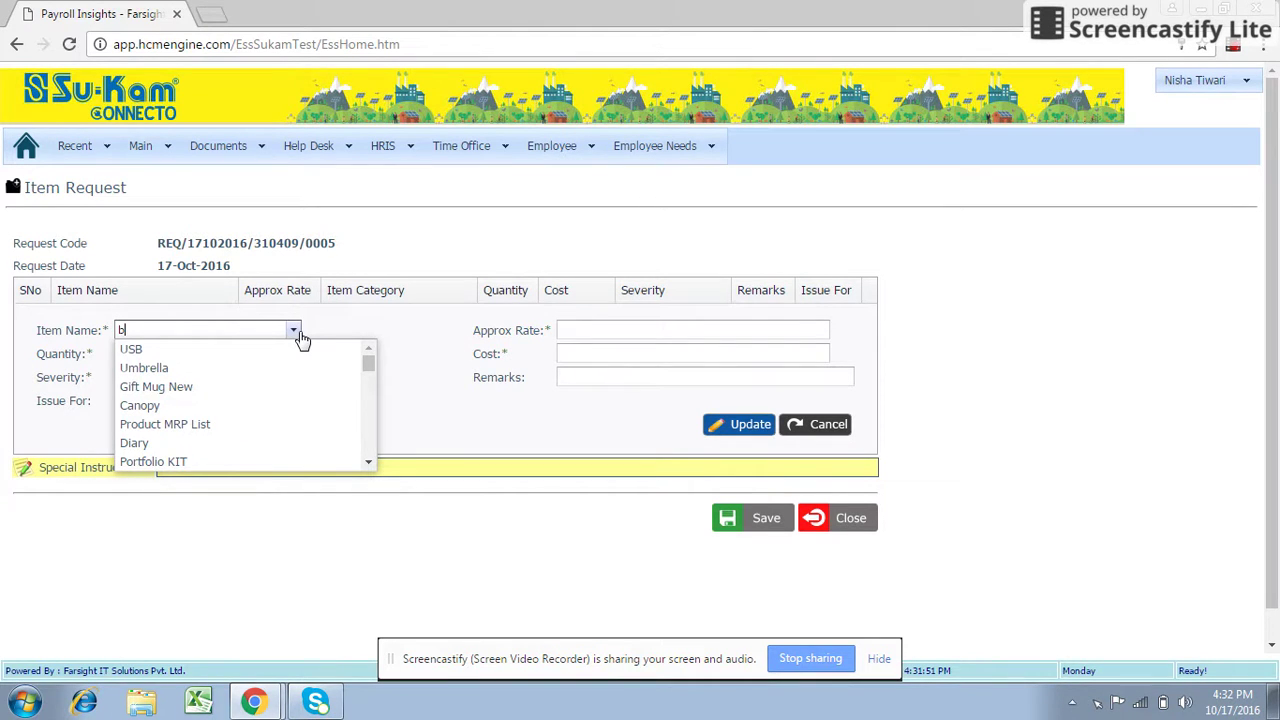
text(lue)
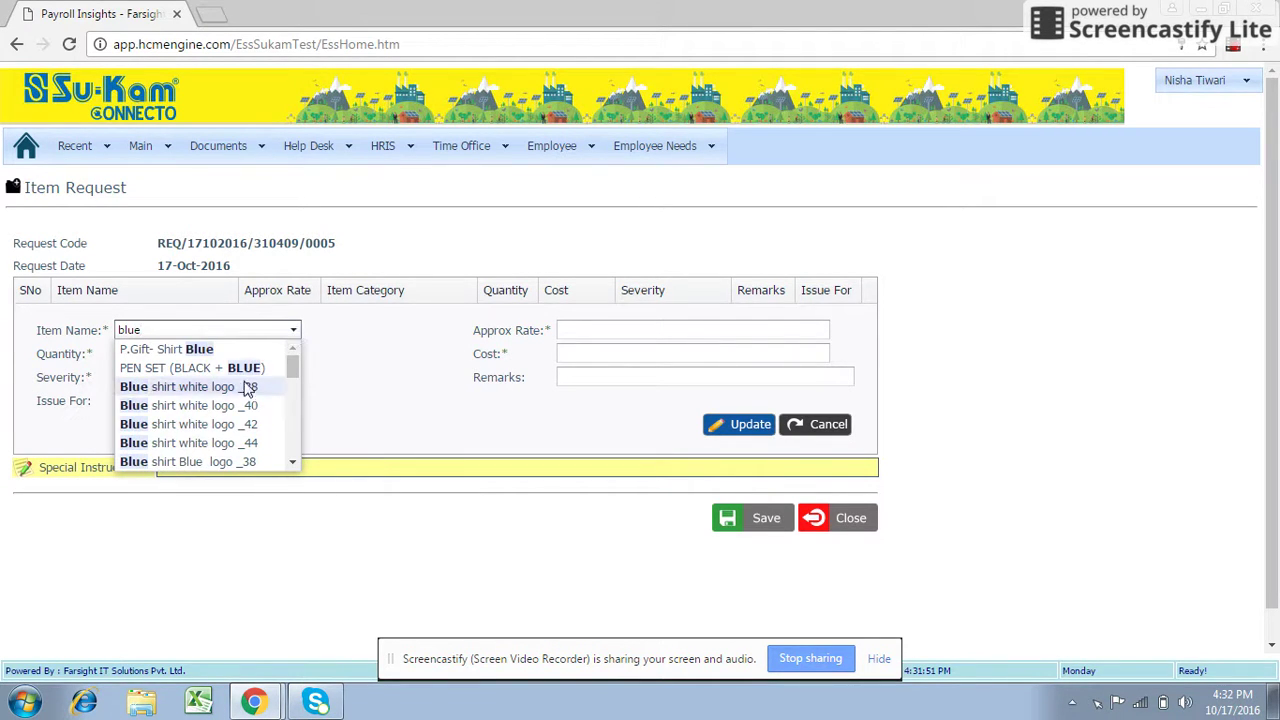
click(247, 388)
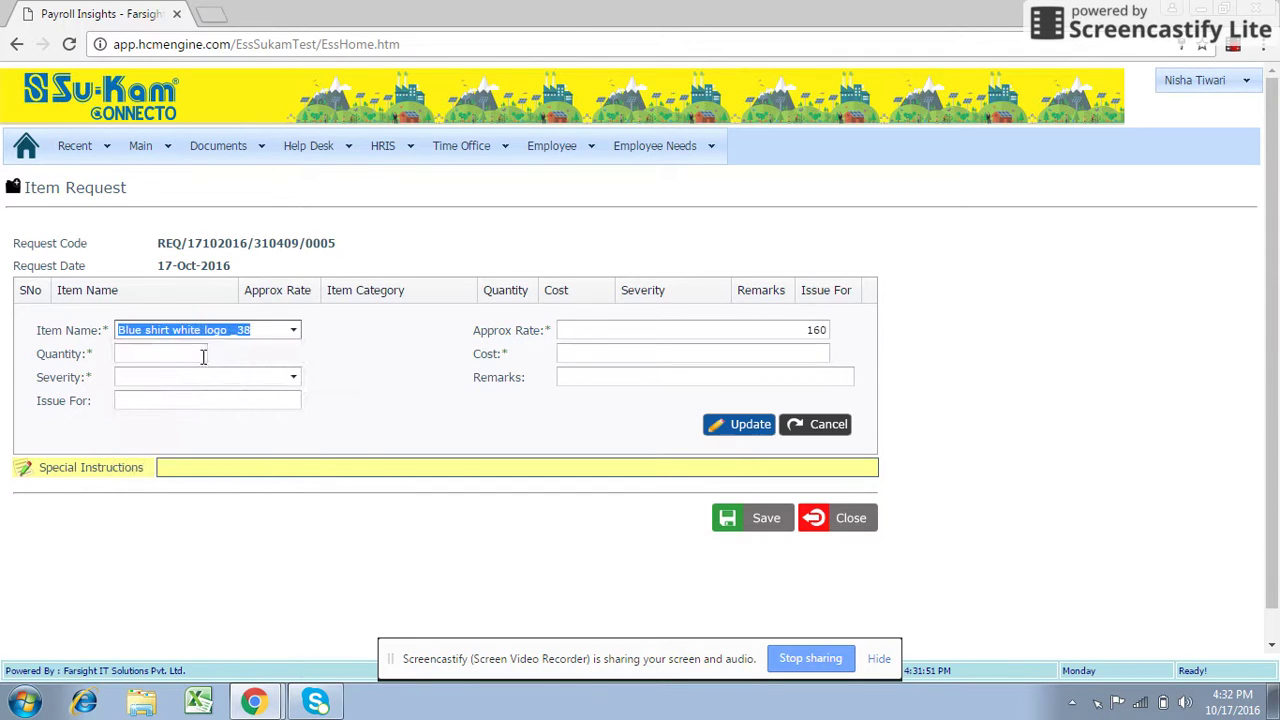
click(202, 354)
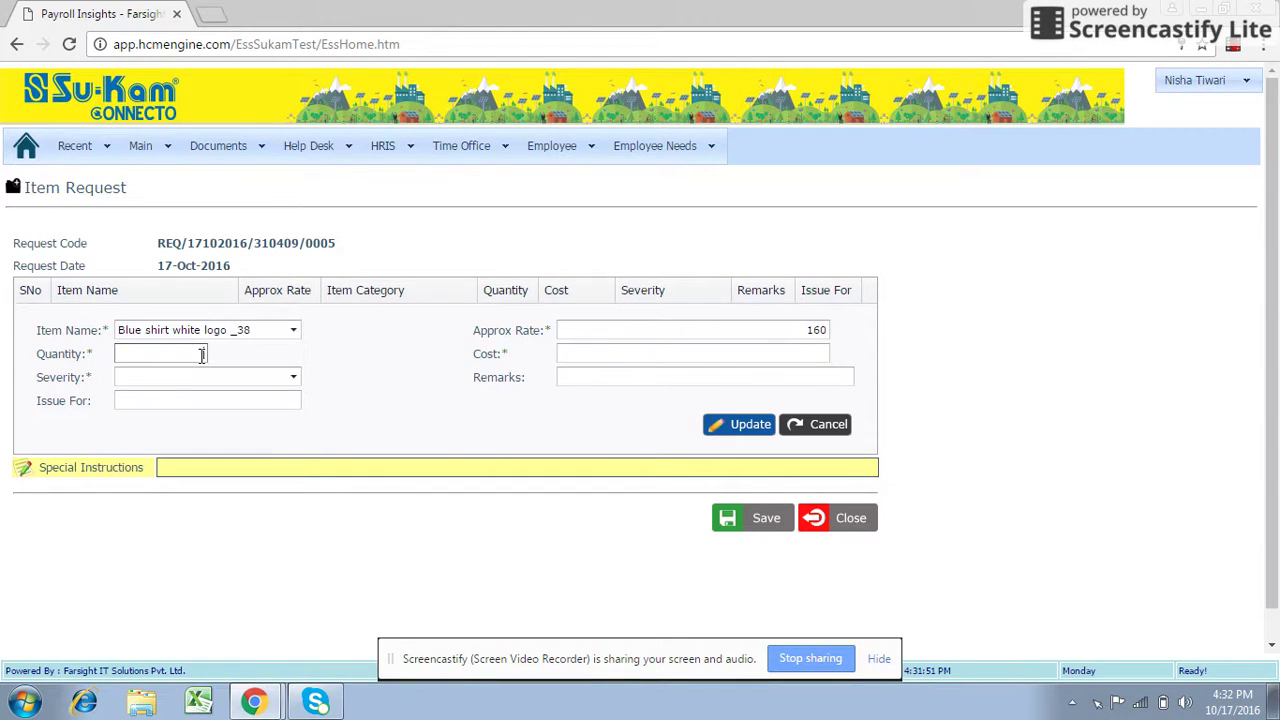
text(1)
click(294, 377)
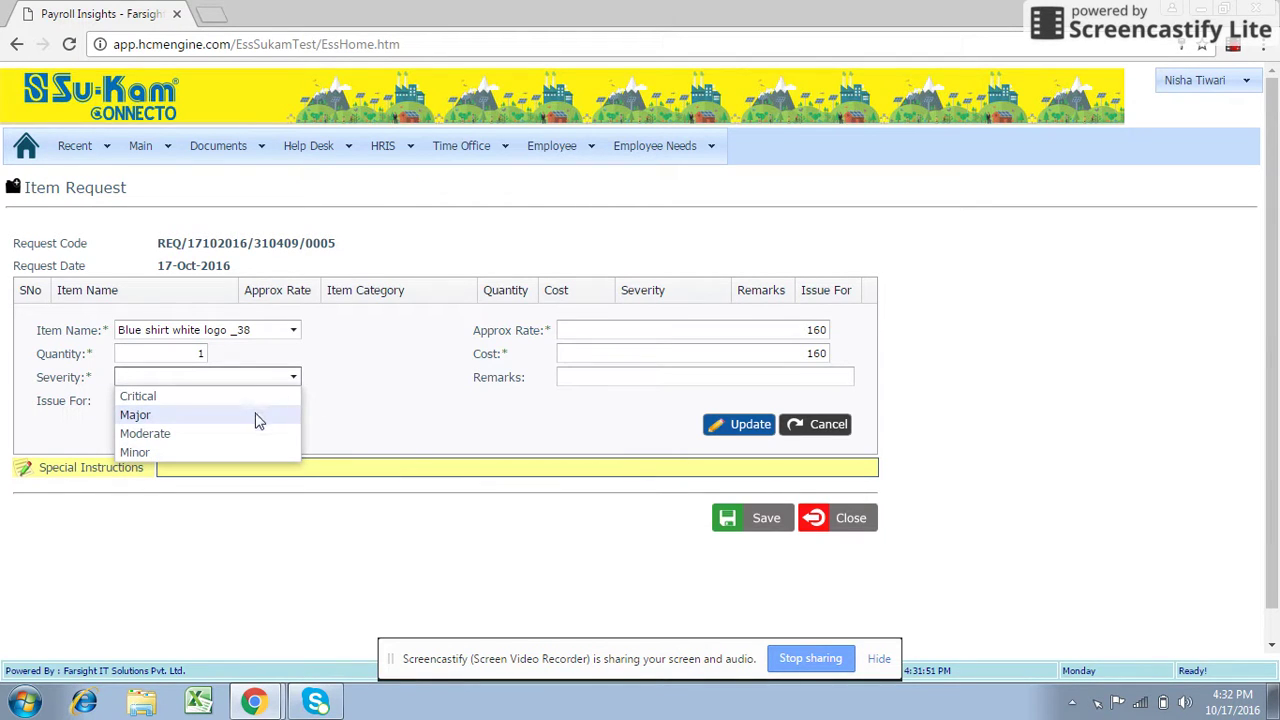
click(256, 419)
Enter 'abc distributor' for Issue For and a contact phone number as the remark.
click(264, 398)
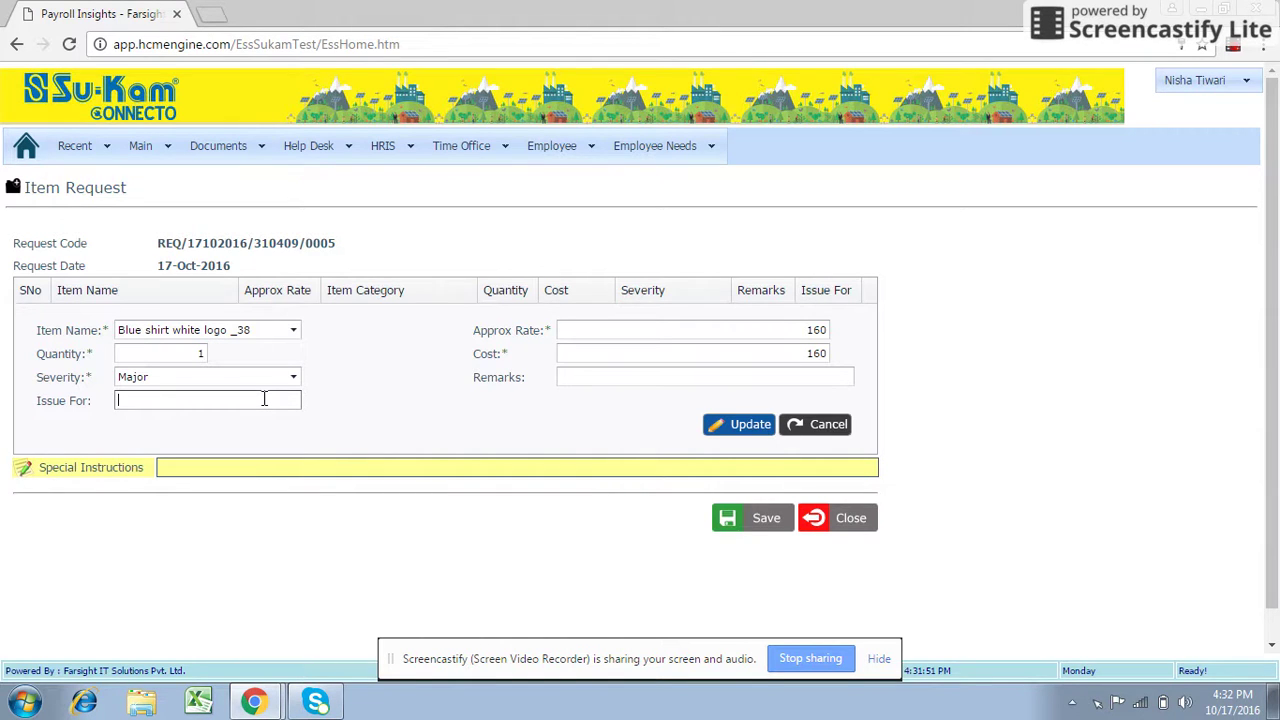
text(abc distributor)
click(306, 429)
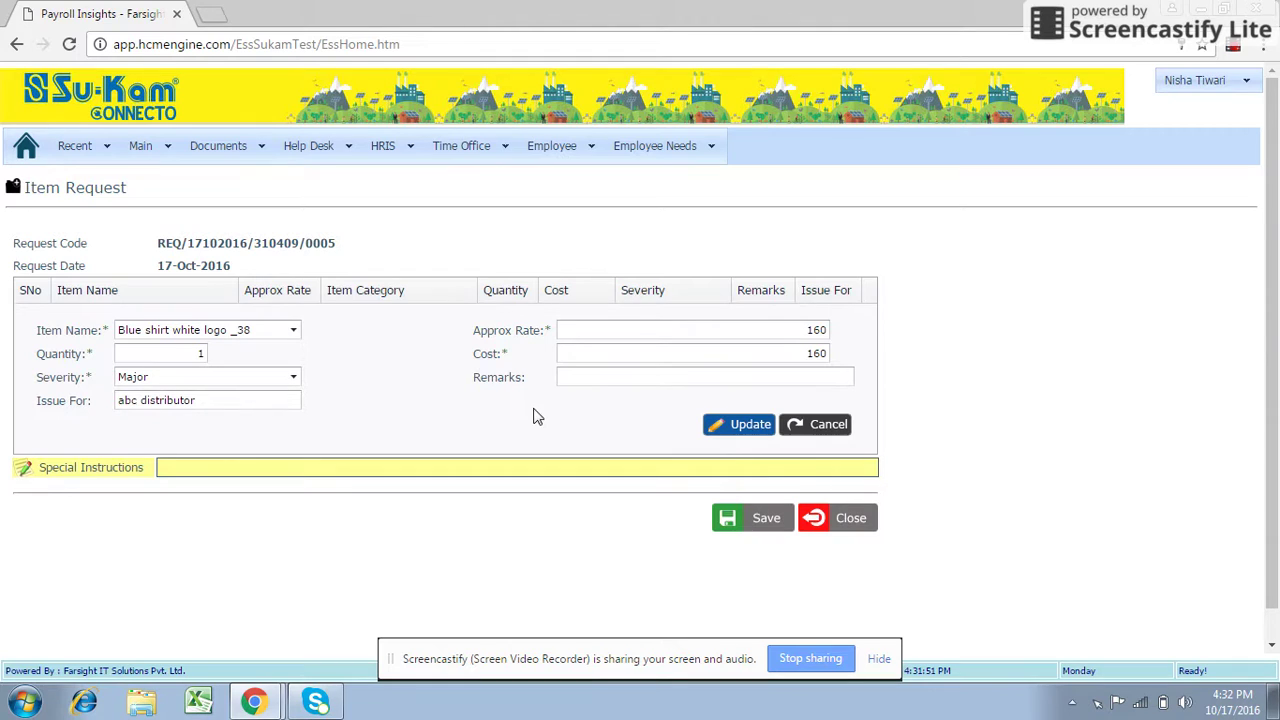
click(582, 380)
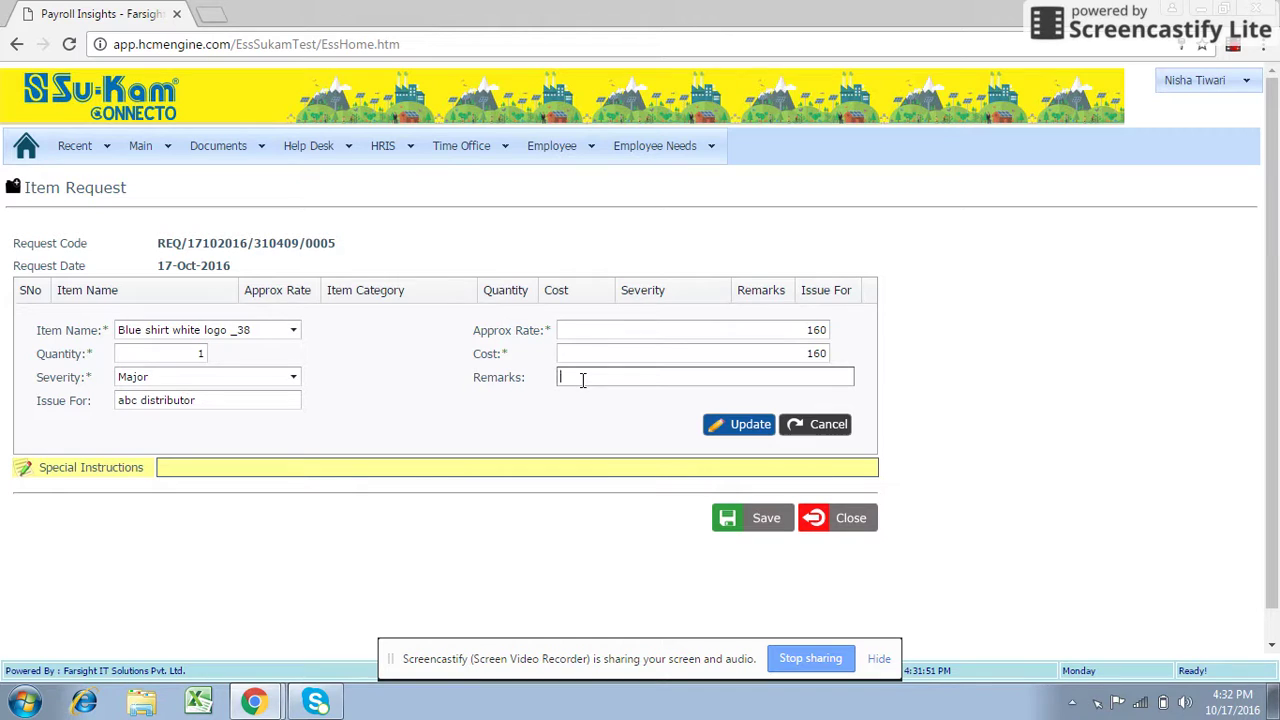
click(594, 429)
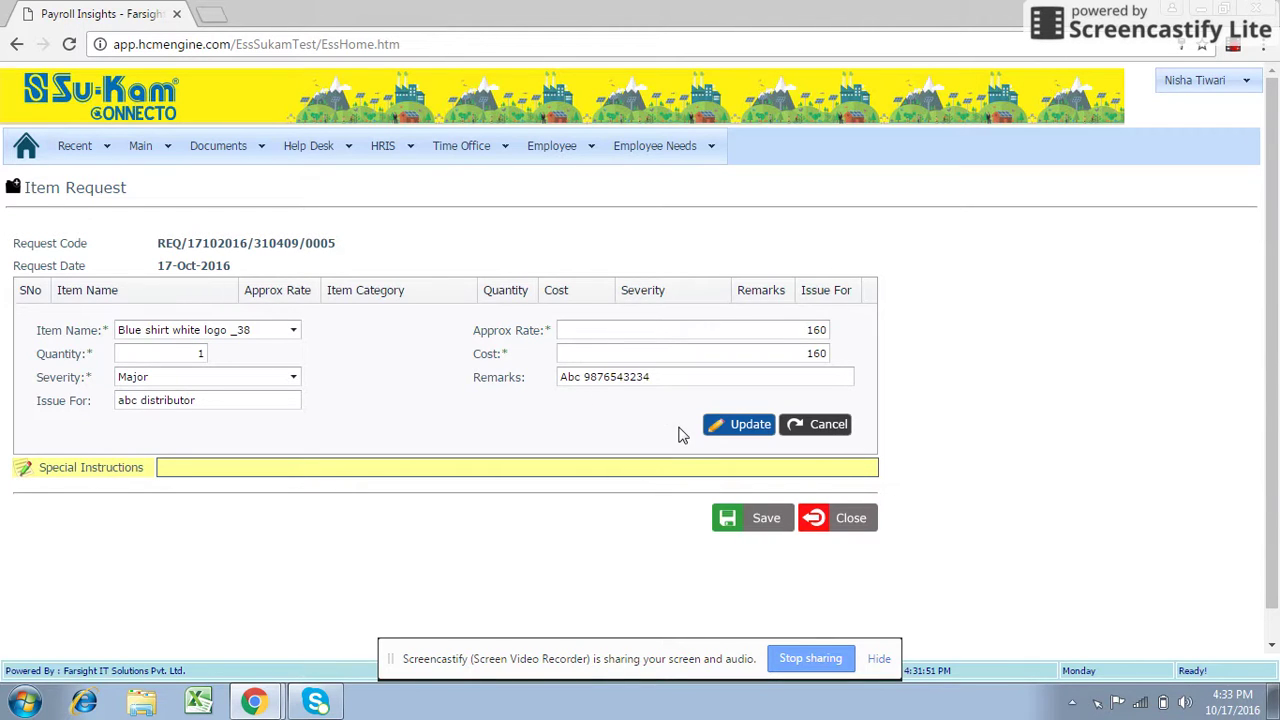
Add the Blue shirt white logo _38 line to the grid and start another item line.
click(726, 432)
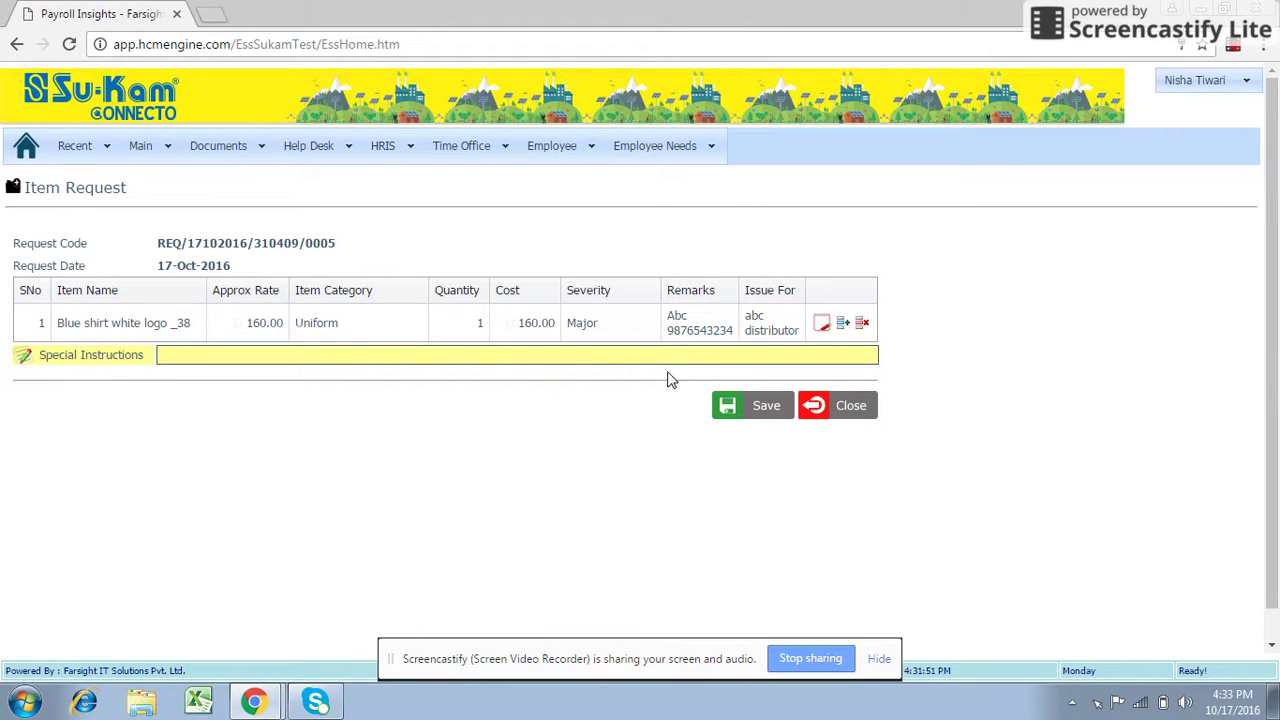
click(842, 328)
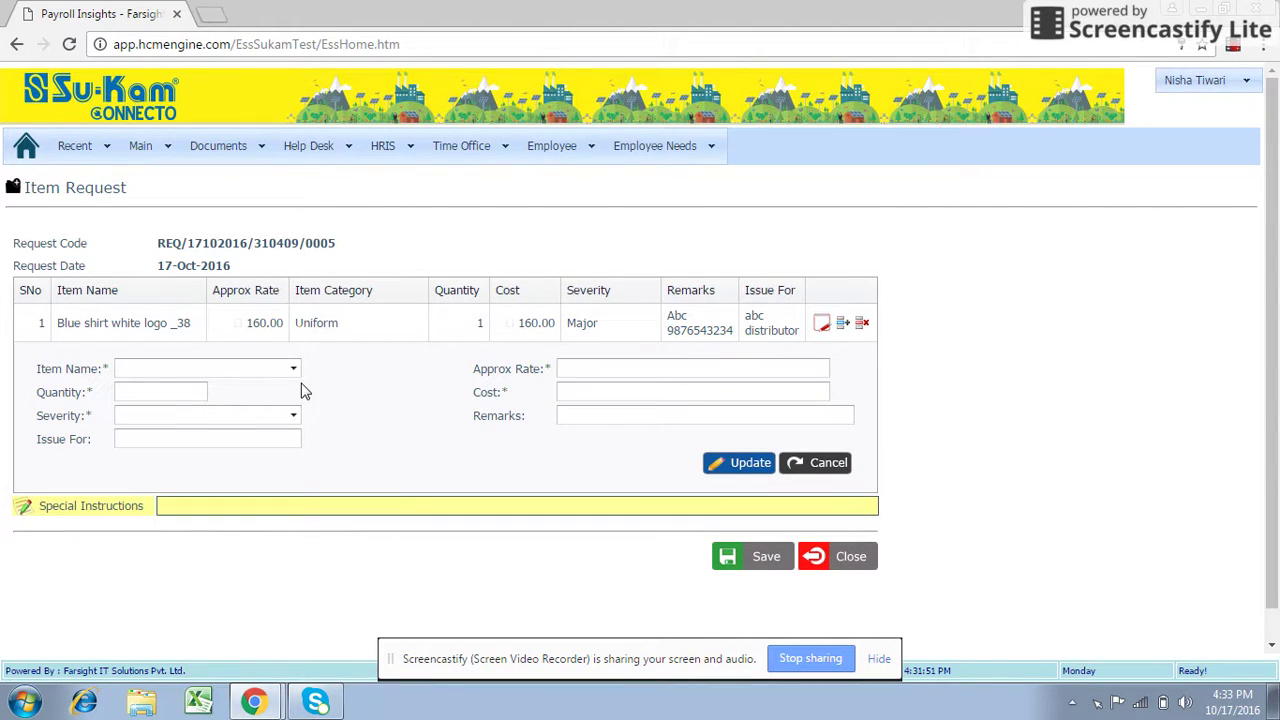
Choose Blue shirt Blue logo _38 as the item, with quantity 1 and severity Major.
click(293, 370)
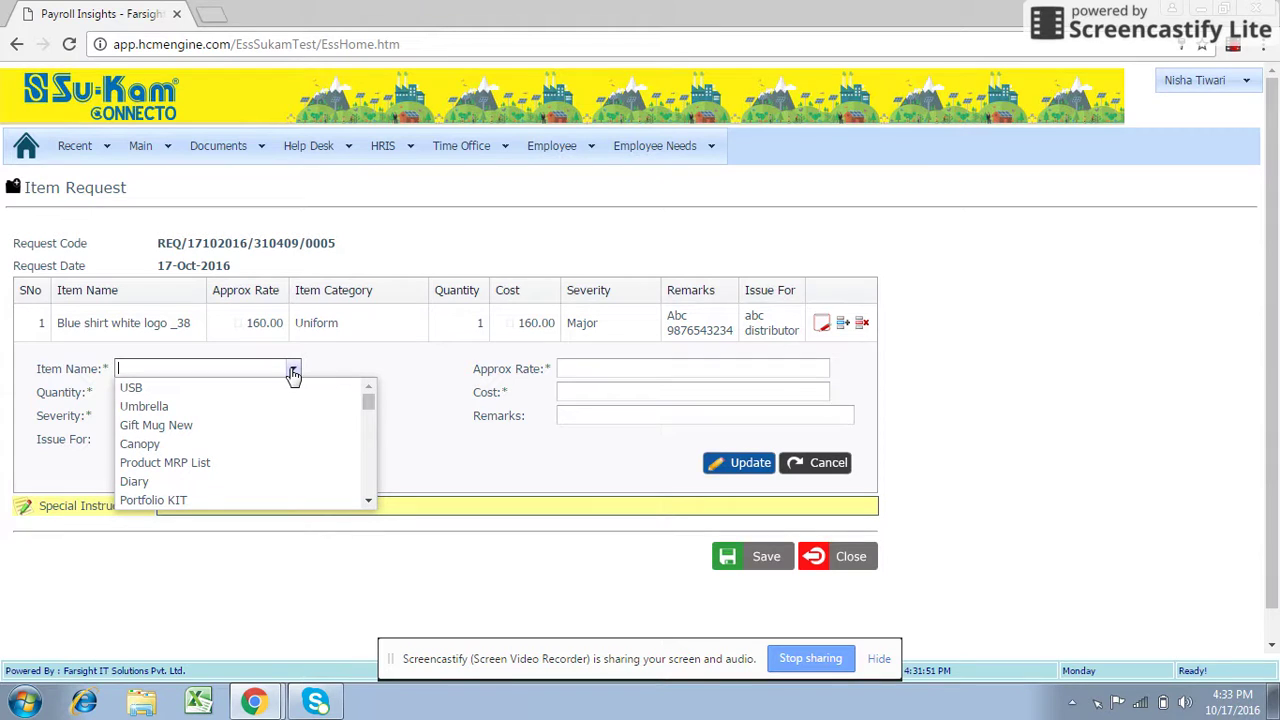
text(blue)
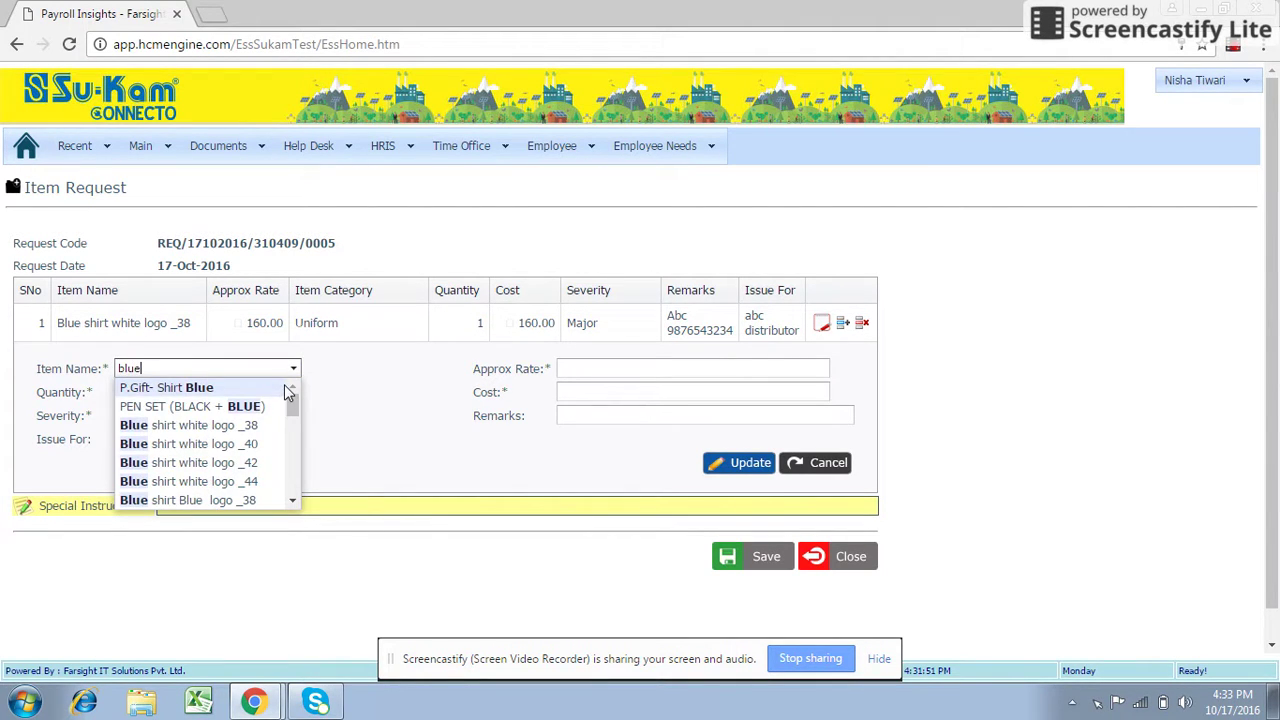
click(238, 499)
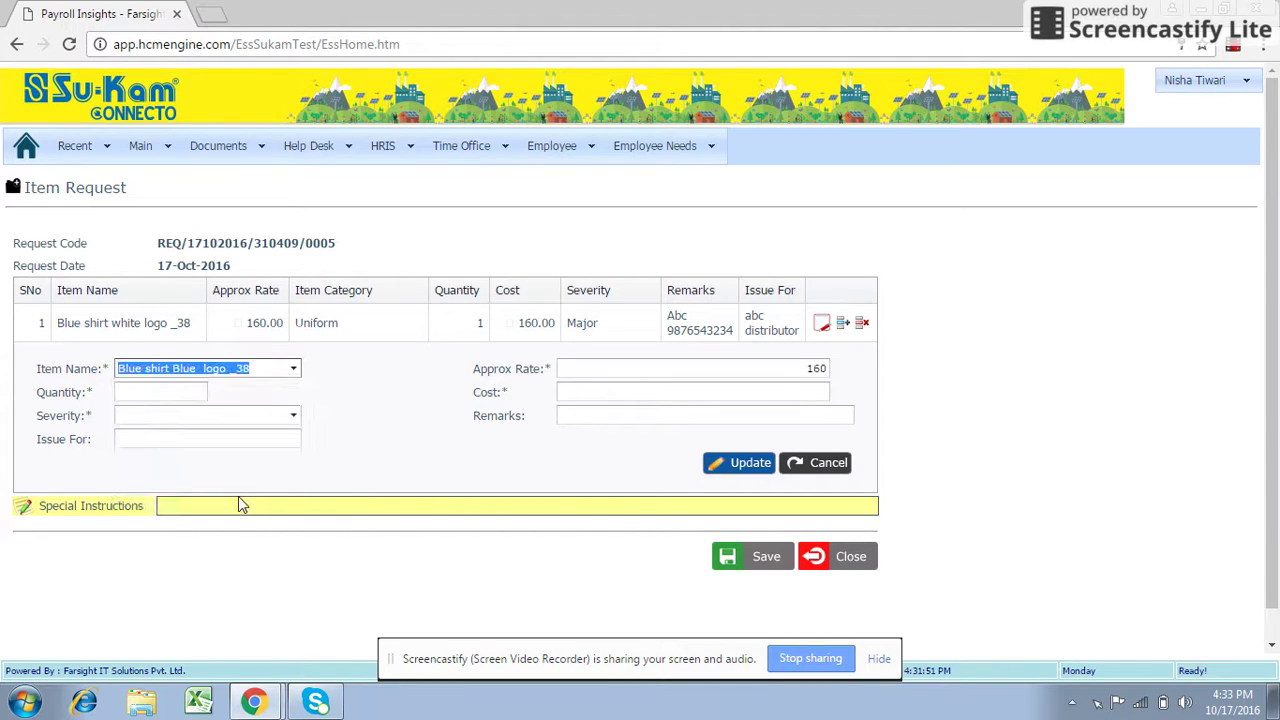
click(381, 437)
click(197, 392)
text(1)
click(330, 418)
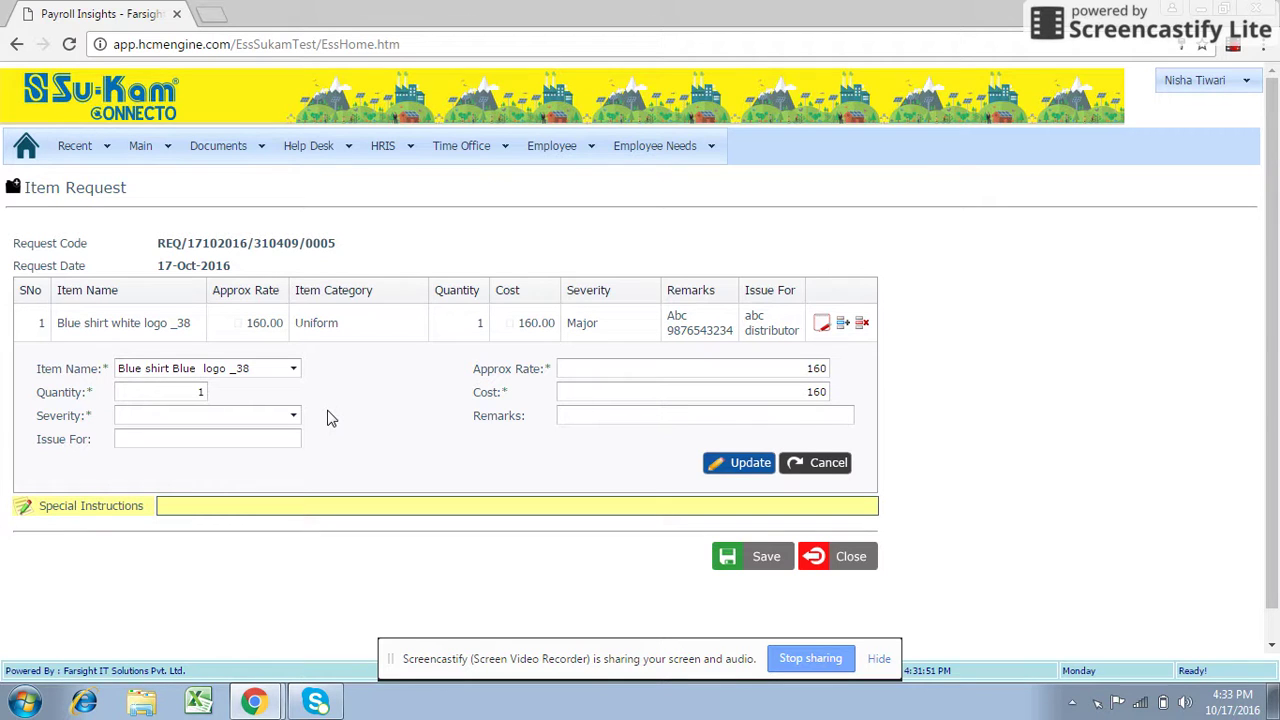
click(293, 415)
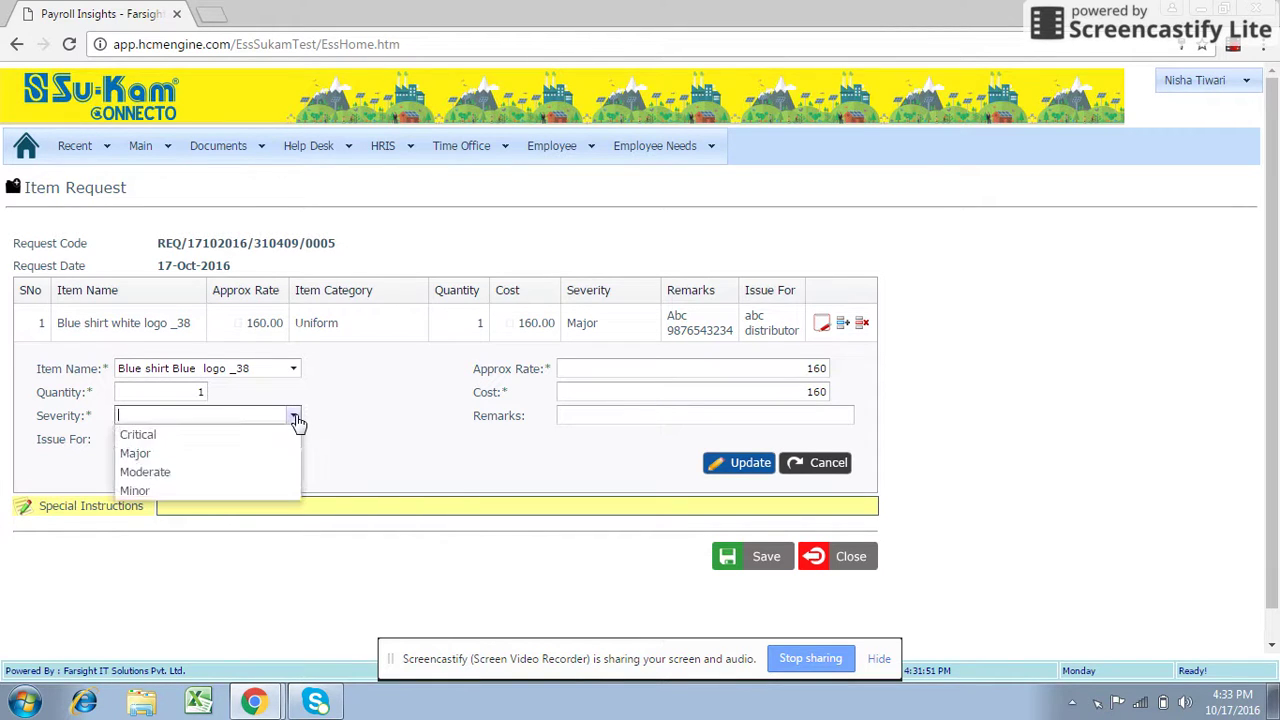
click(268, 455)
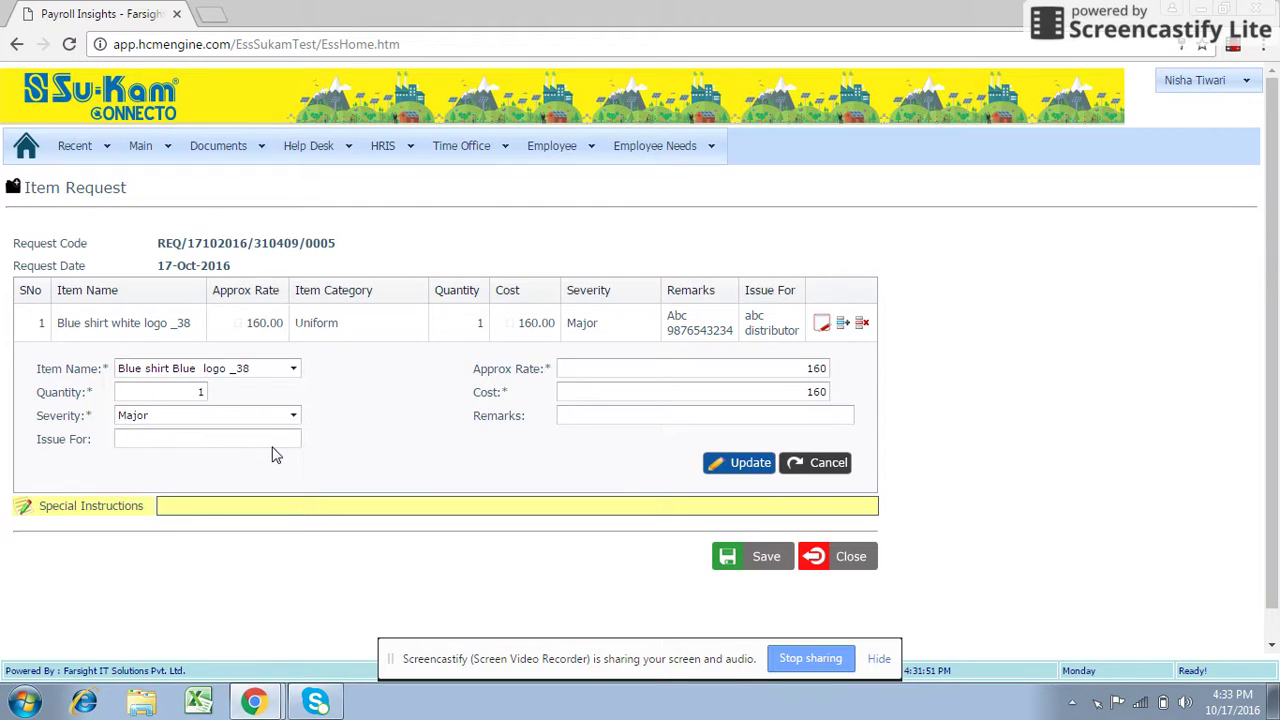
Enter 'xys distributor' for Issue For, add a phone-number remark, and add the line to the grid.
click(273, 443)
text(xys dis)
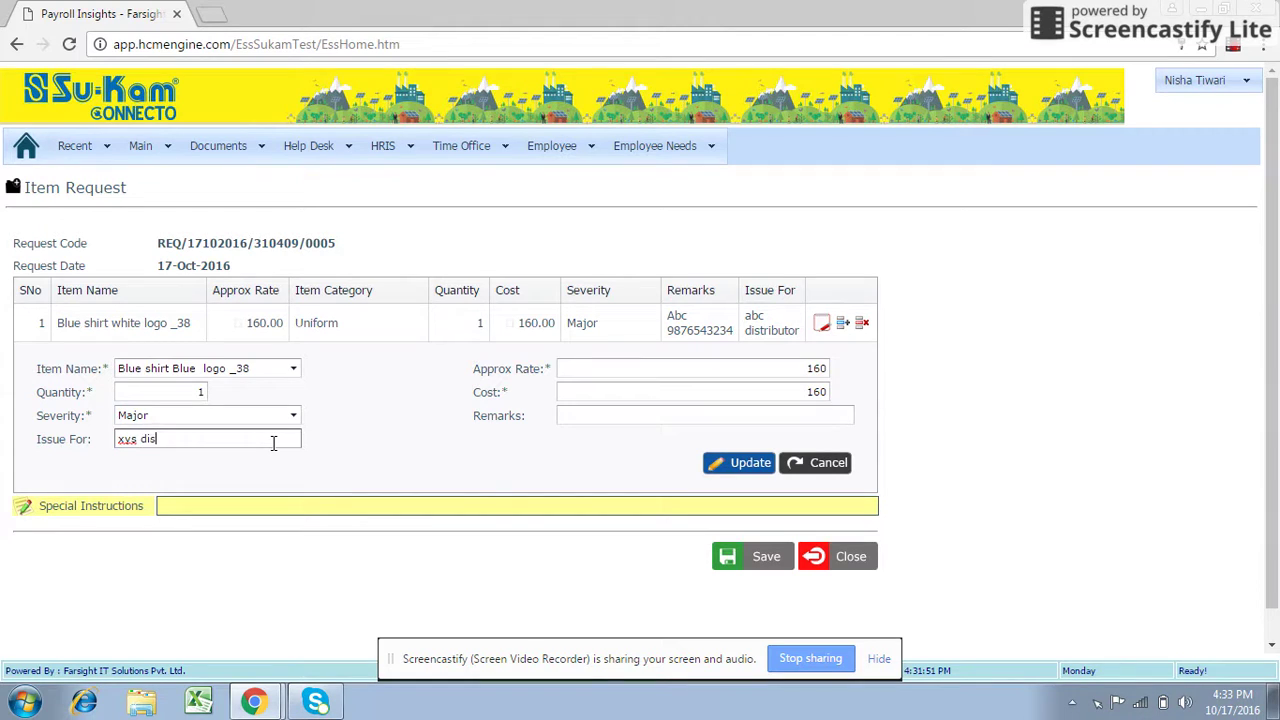
text(tributor)
click(619, 418)
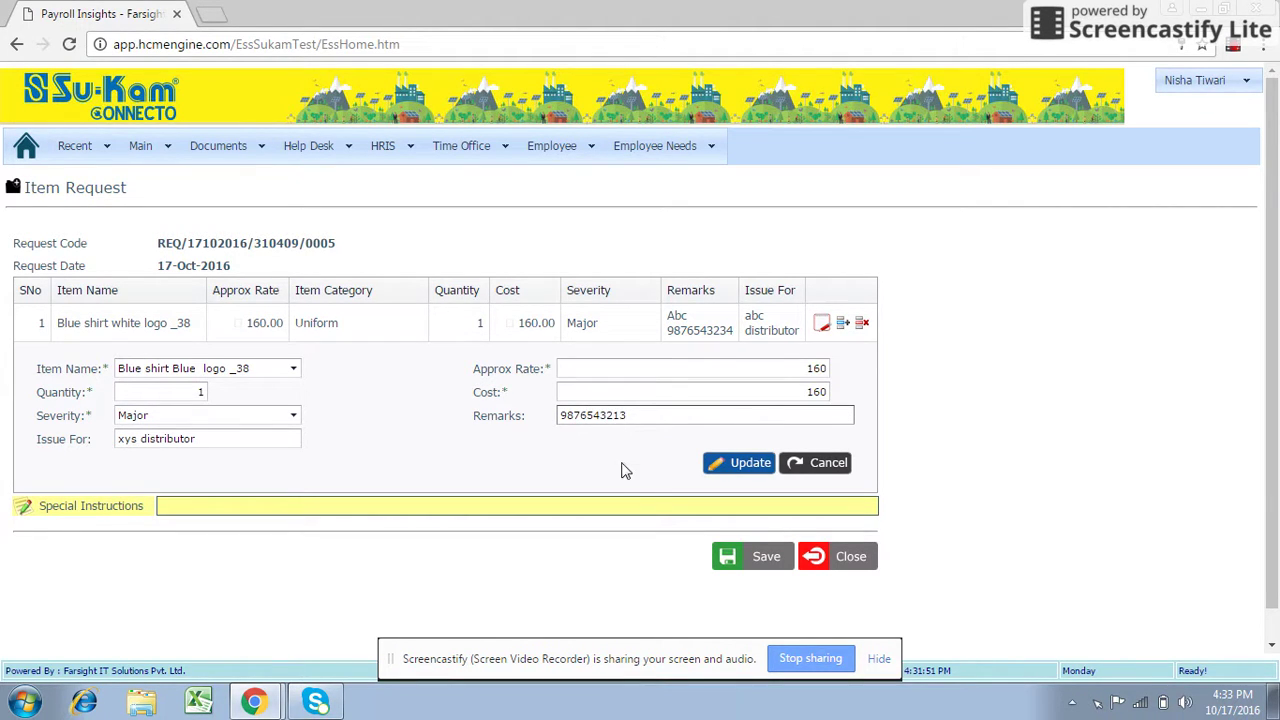
click(620, 466)
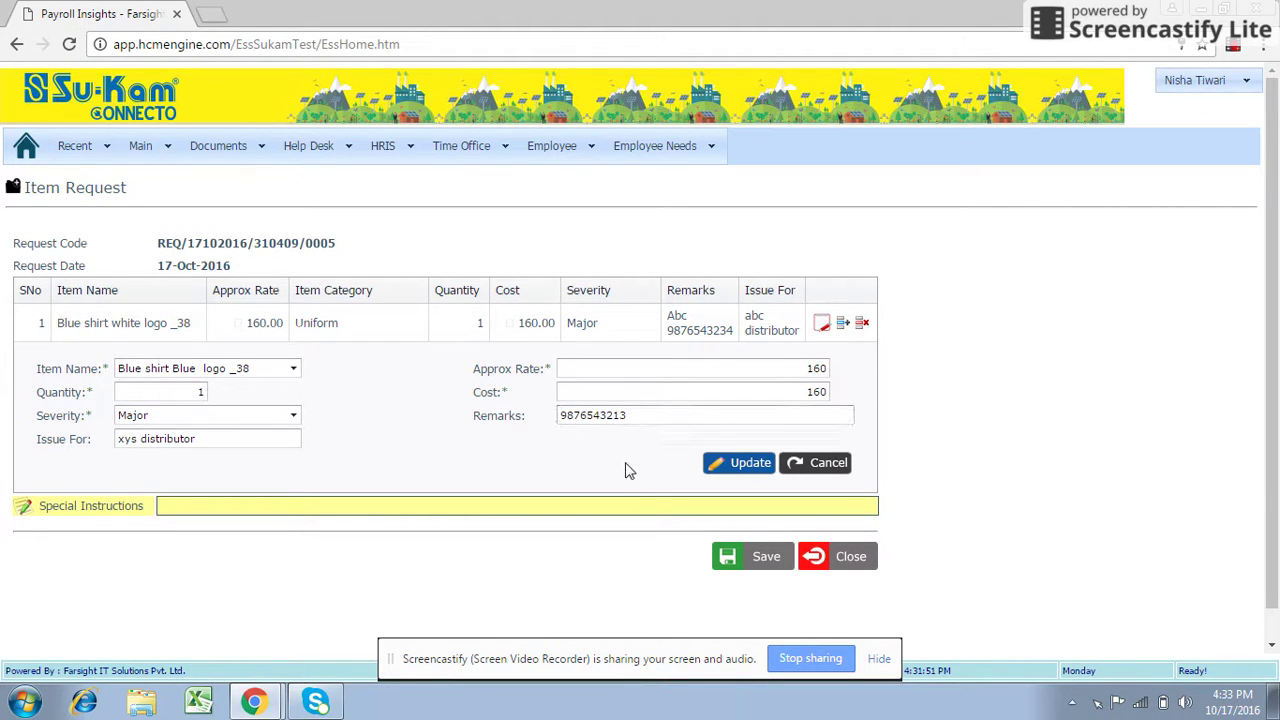
click(707, 463)
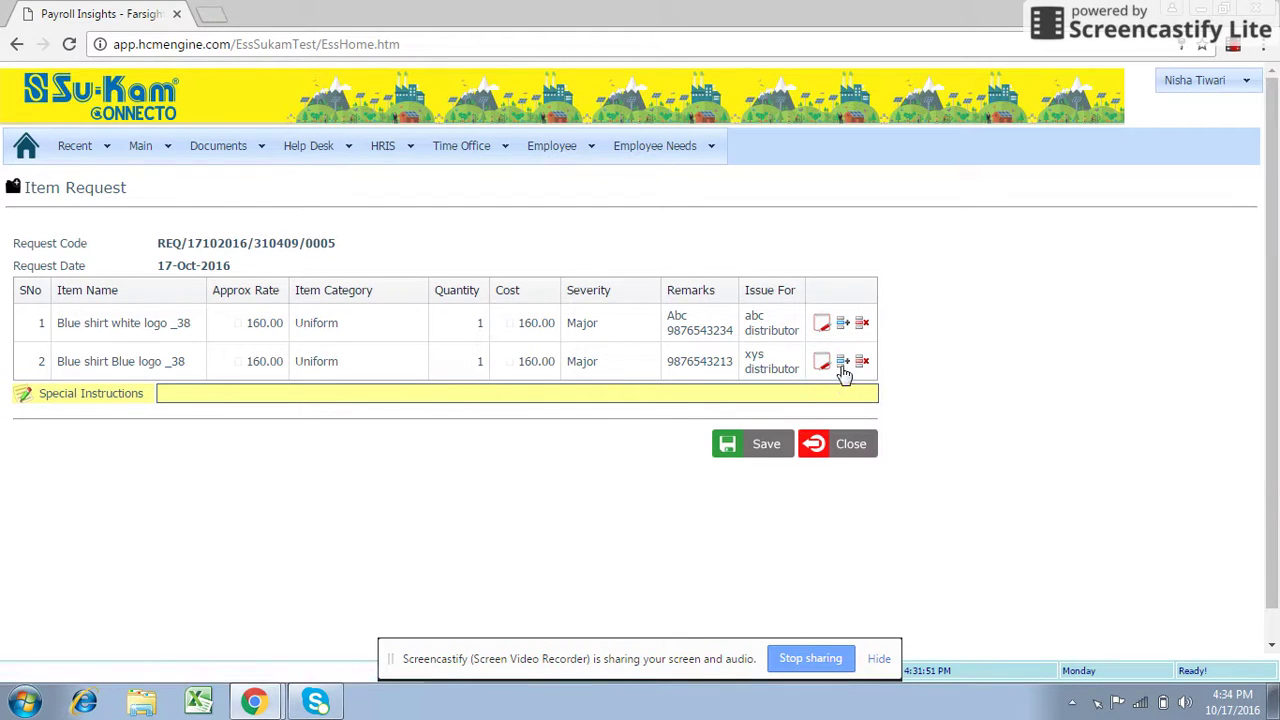
Start a third line for White shirt blue logo _38, quantity 1, severity Minor.
click(843, 366)
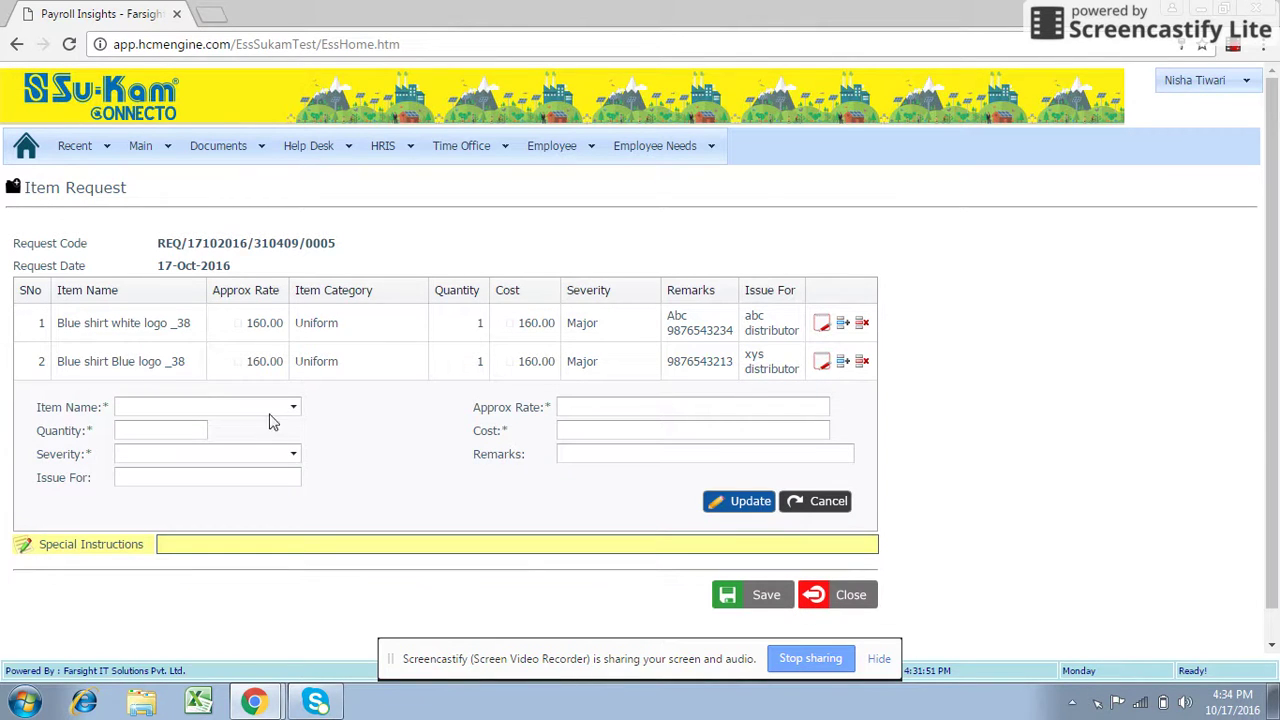
click(295, 407)
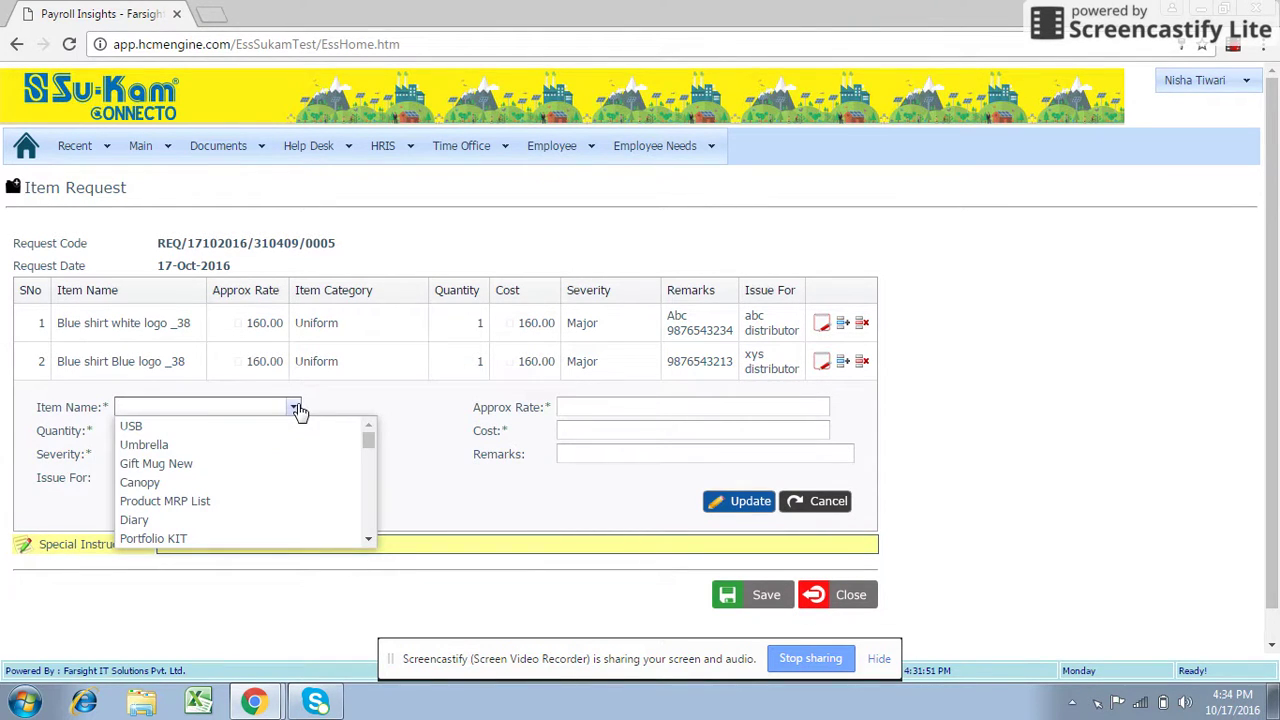
text(white)
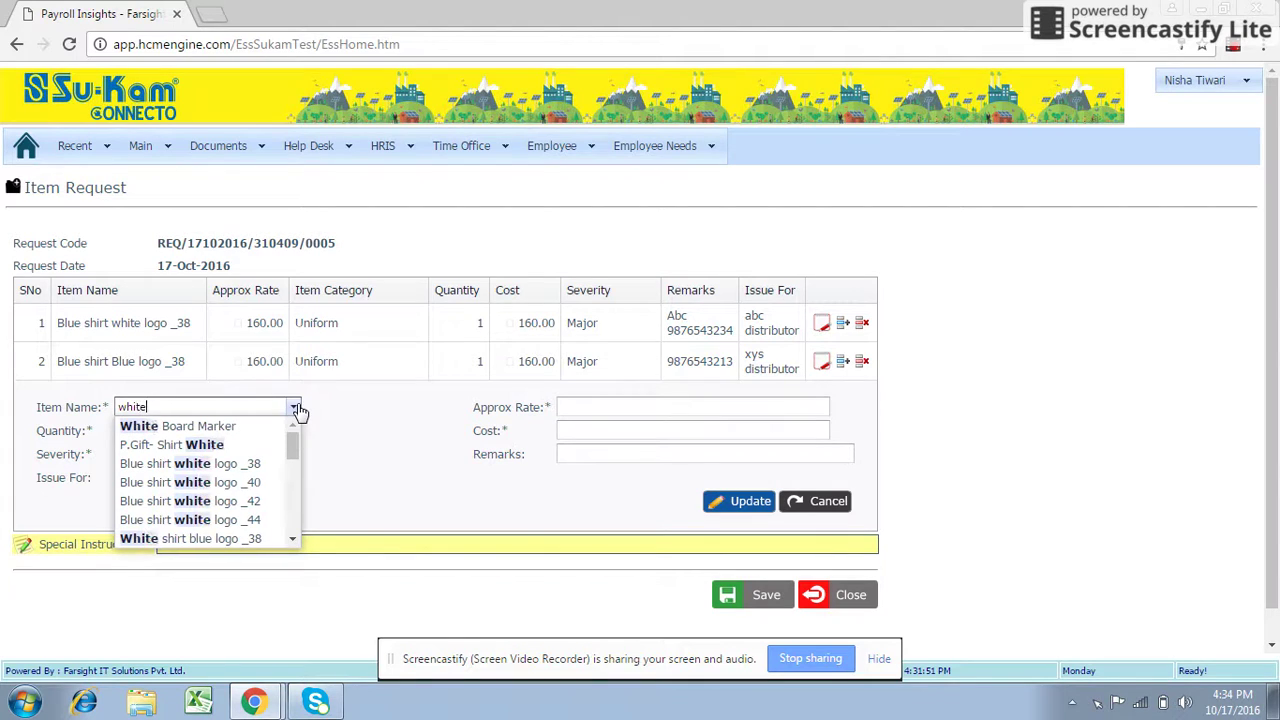
click(243, 538)
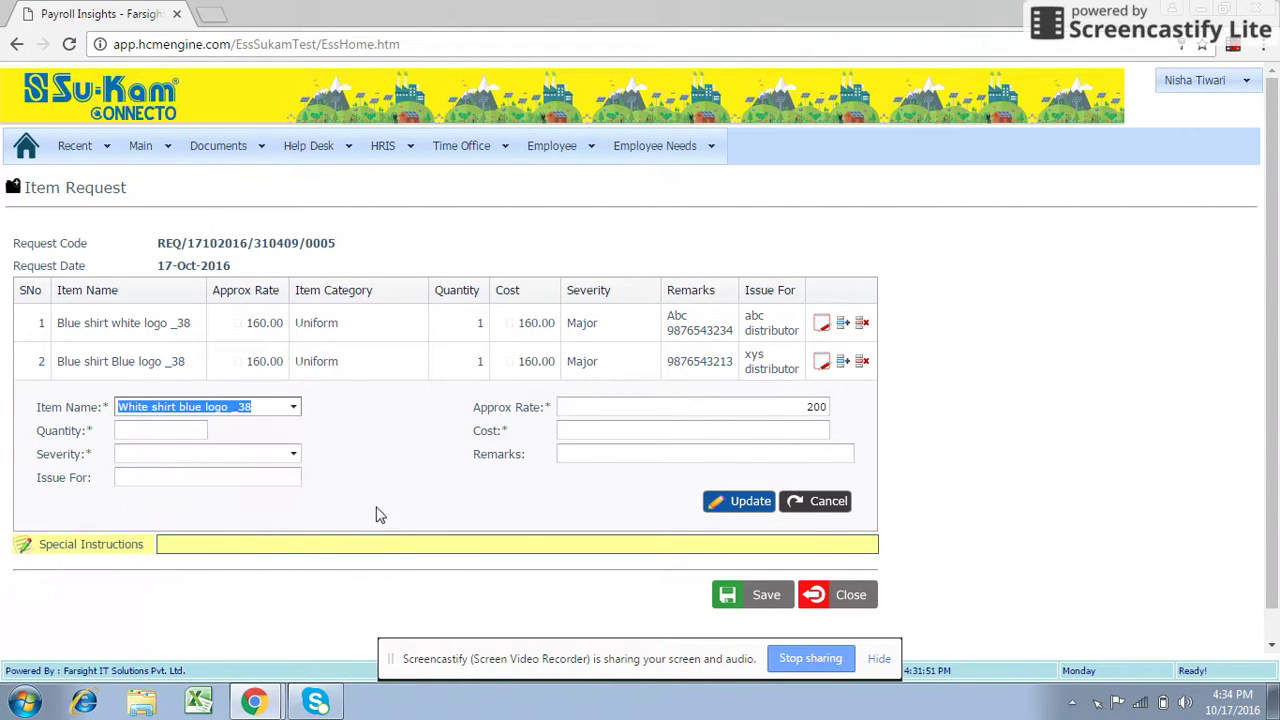
click(196, 430)
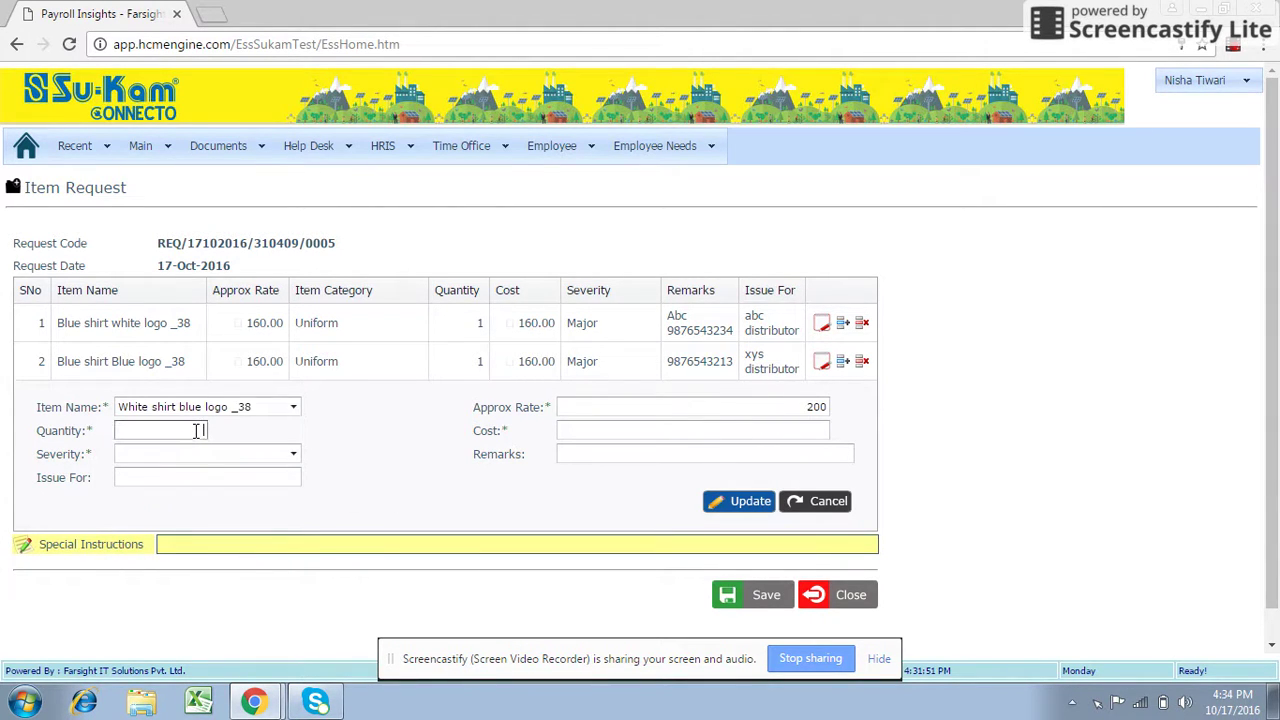
text(1)
click(376, 458)
click(293, 454)
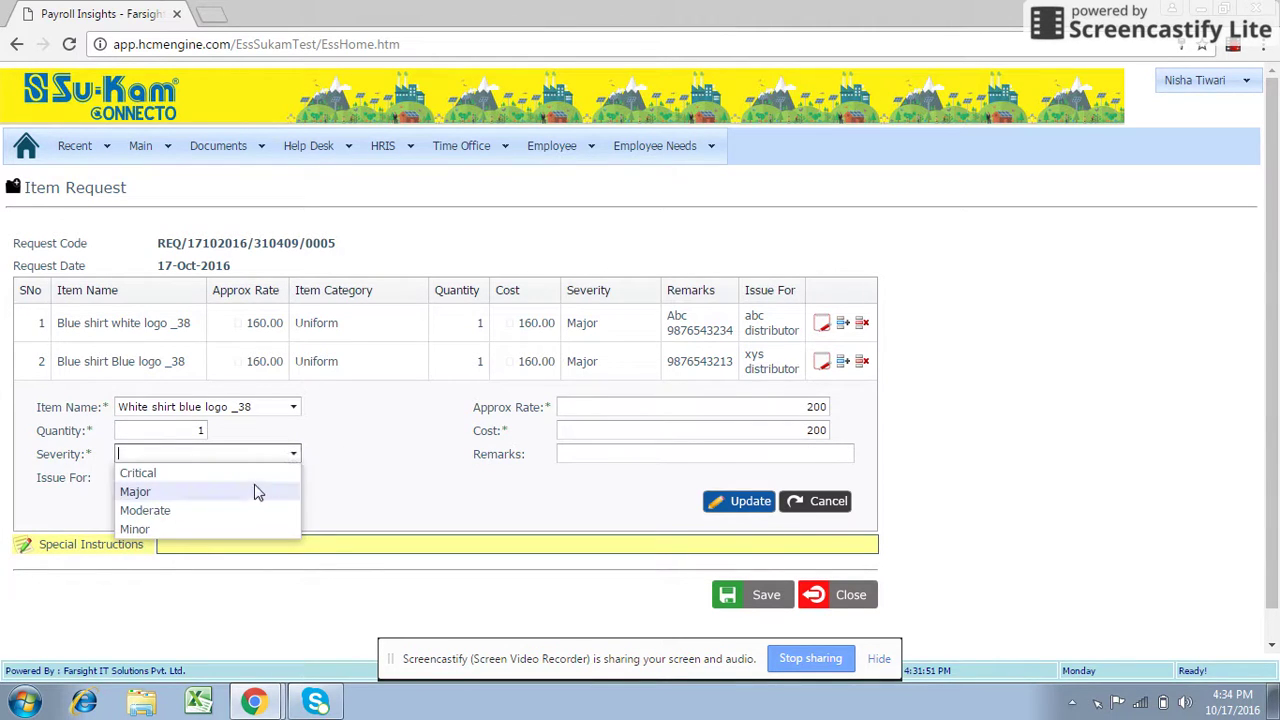
click(230, 529)
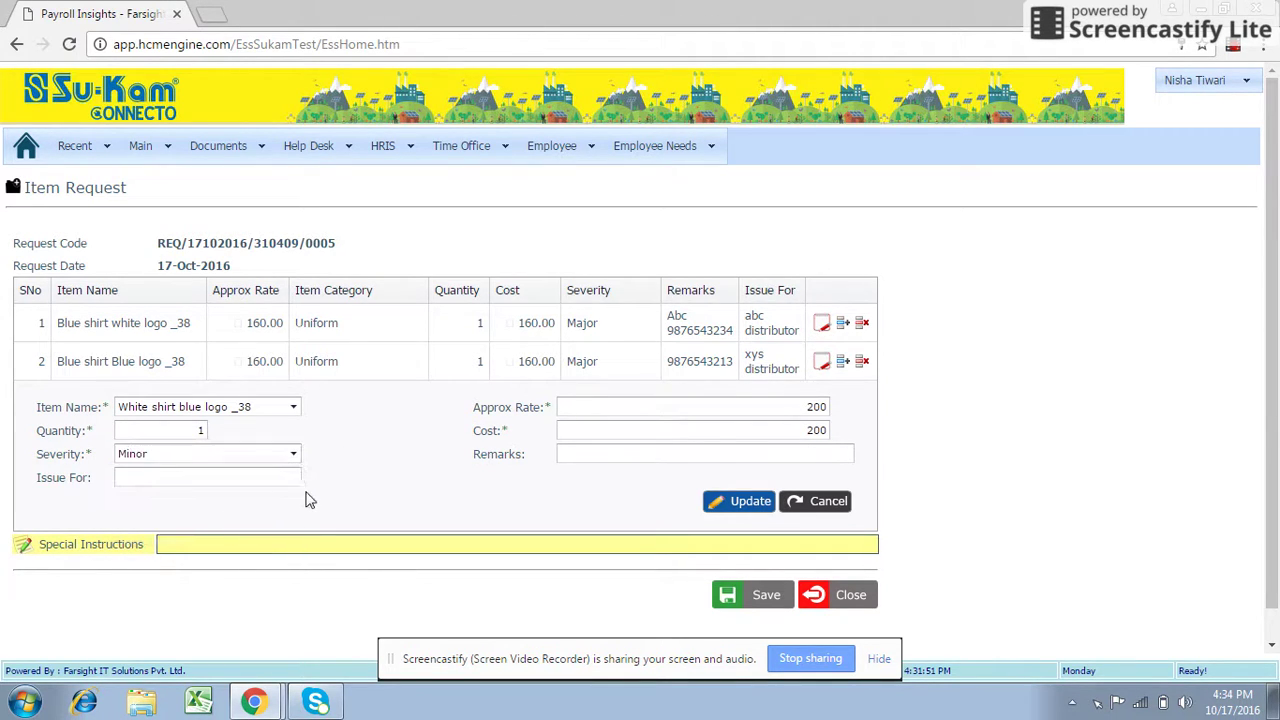
Enter 'sfd distributor' for Issue For and a phone-number remark.
click(254, 478)
text(sfd dist)
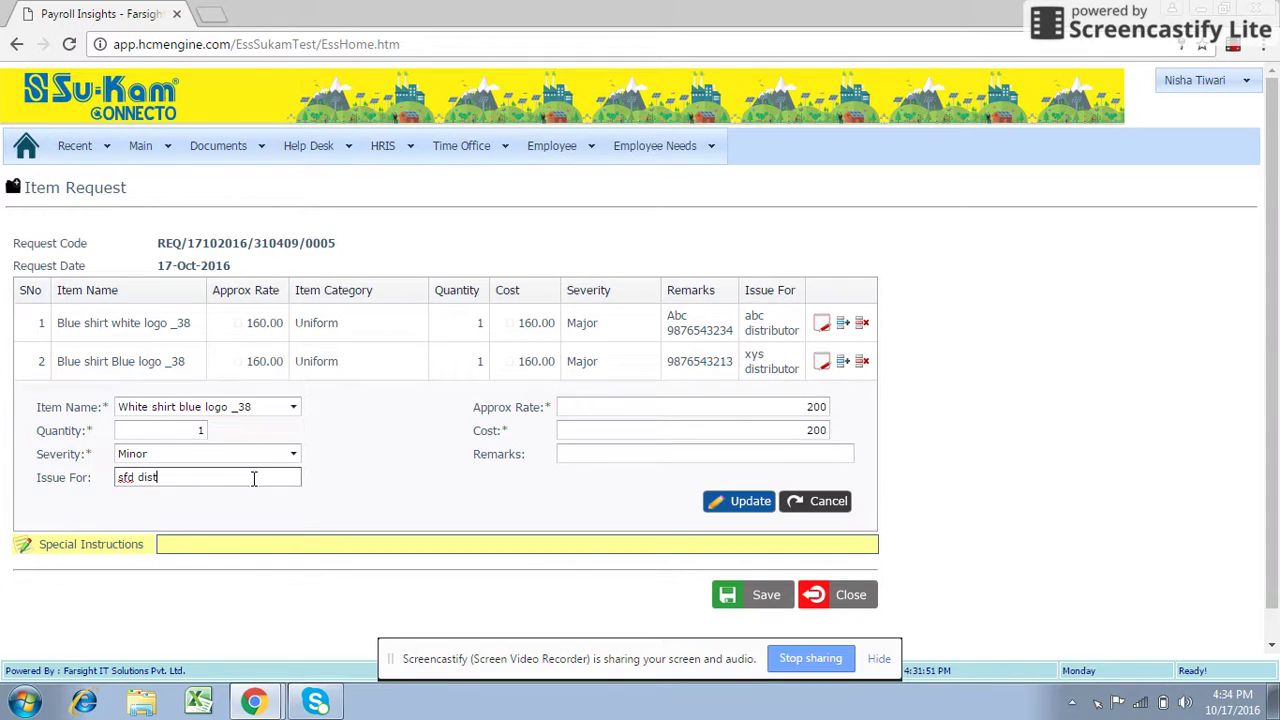
text(ributor)
click(410, 544)
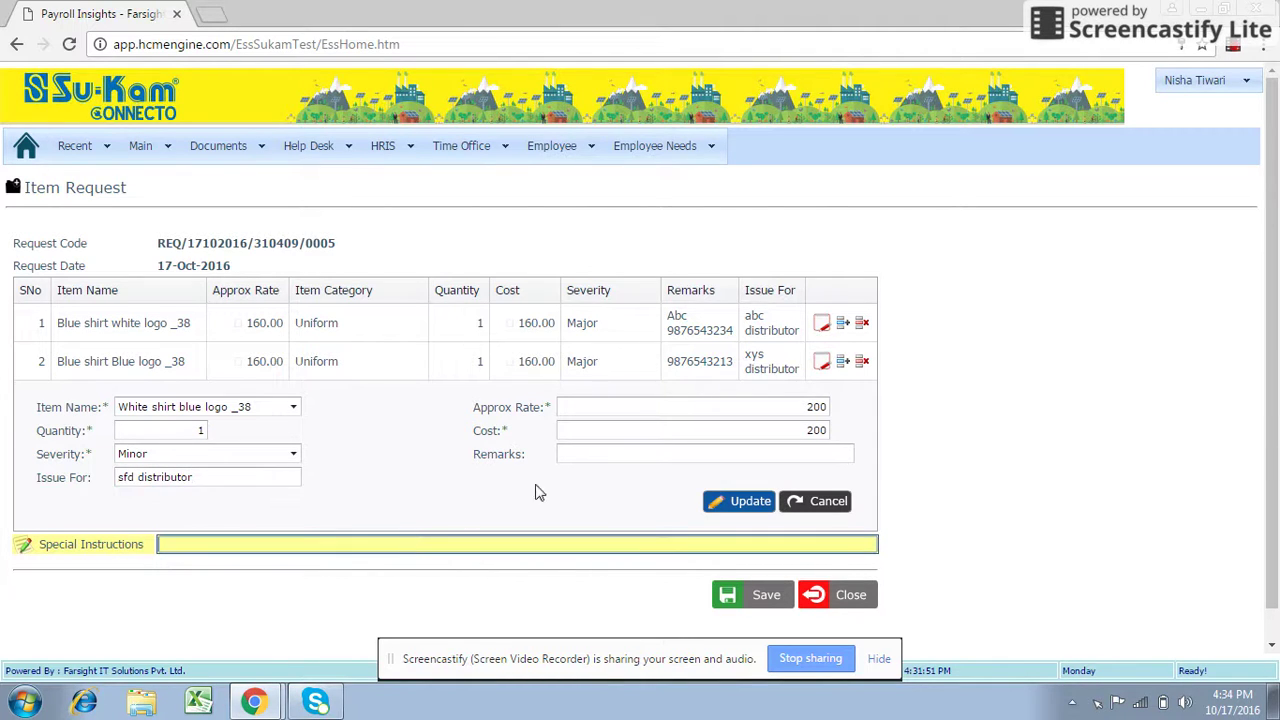
click(569, 455)
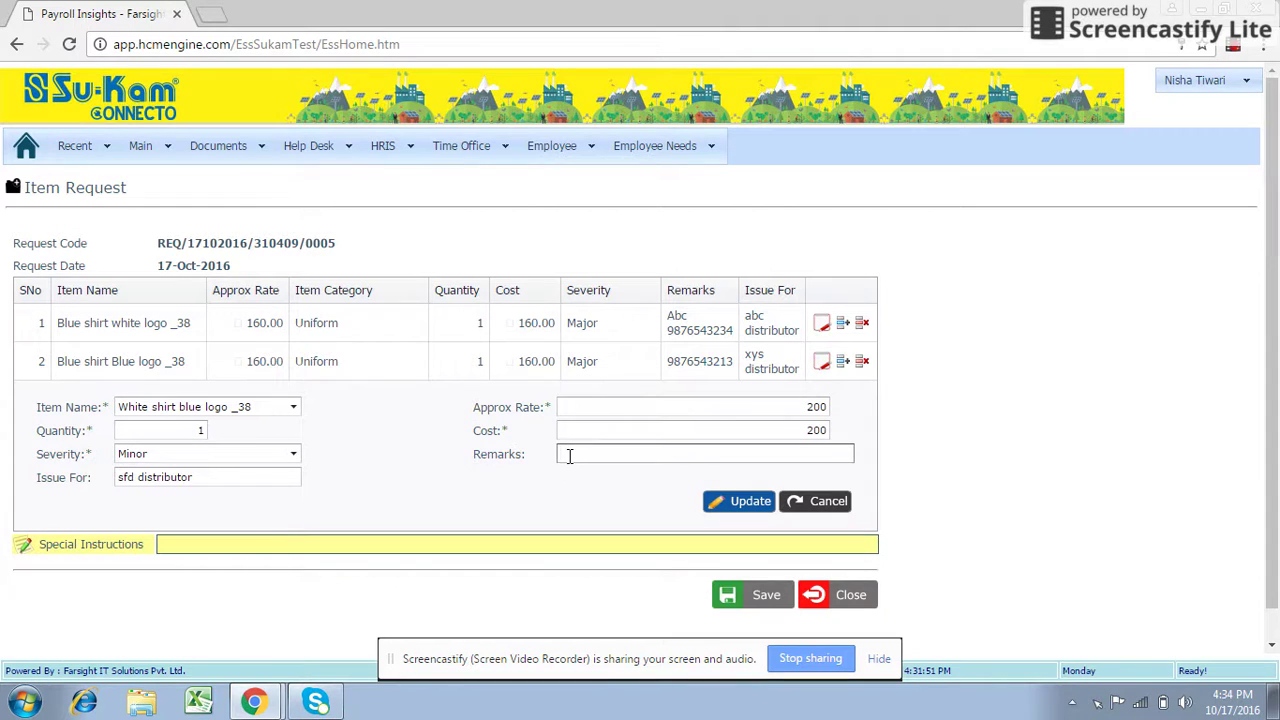
Add the White shirt line to the grid and save the three-item request.
click(716, 507)
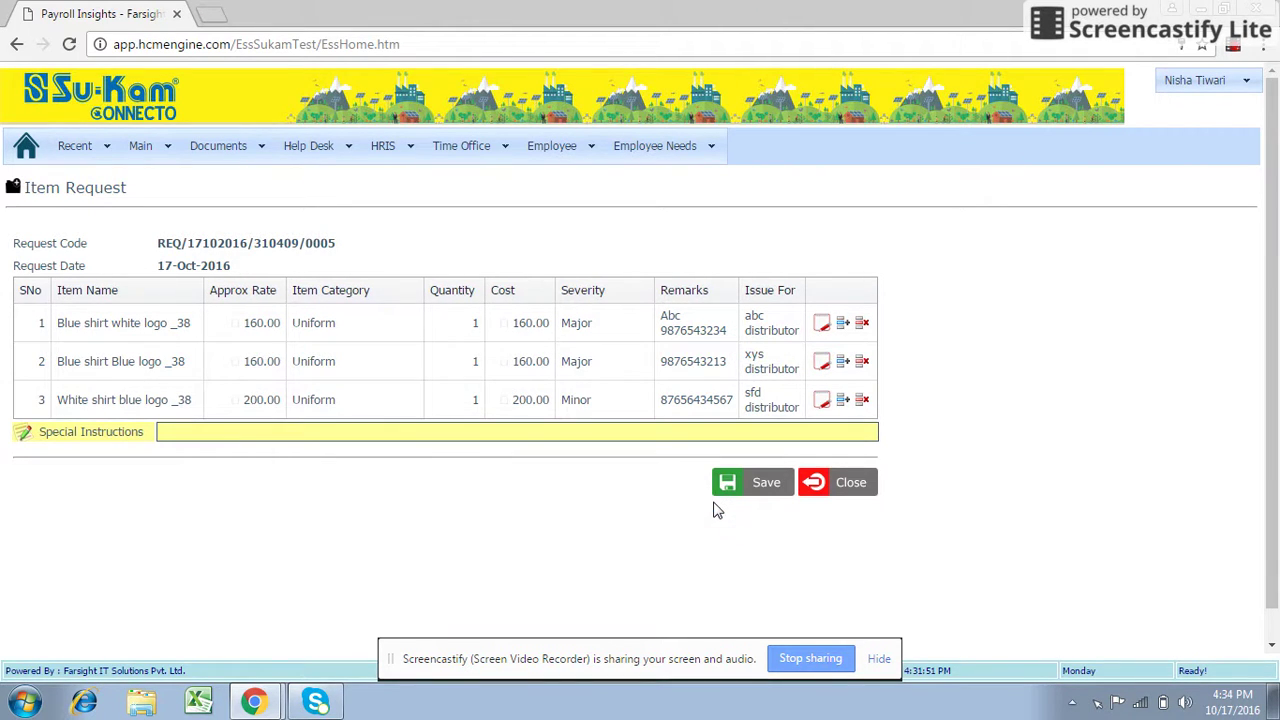
click(745, 488)
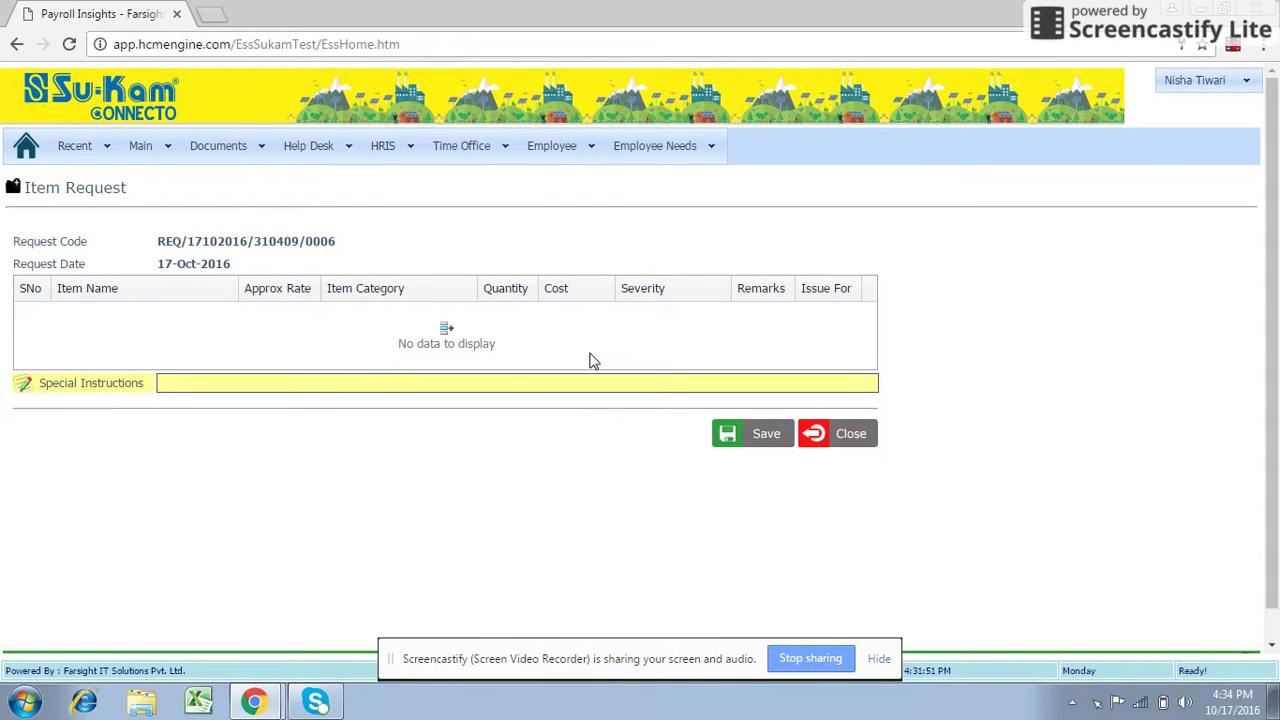
click(664, 152)
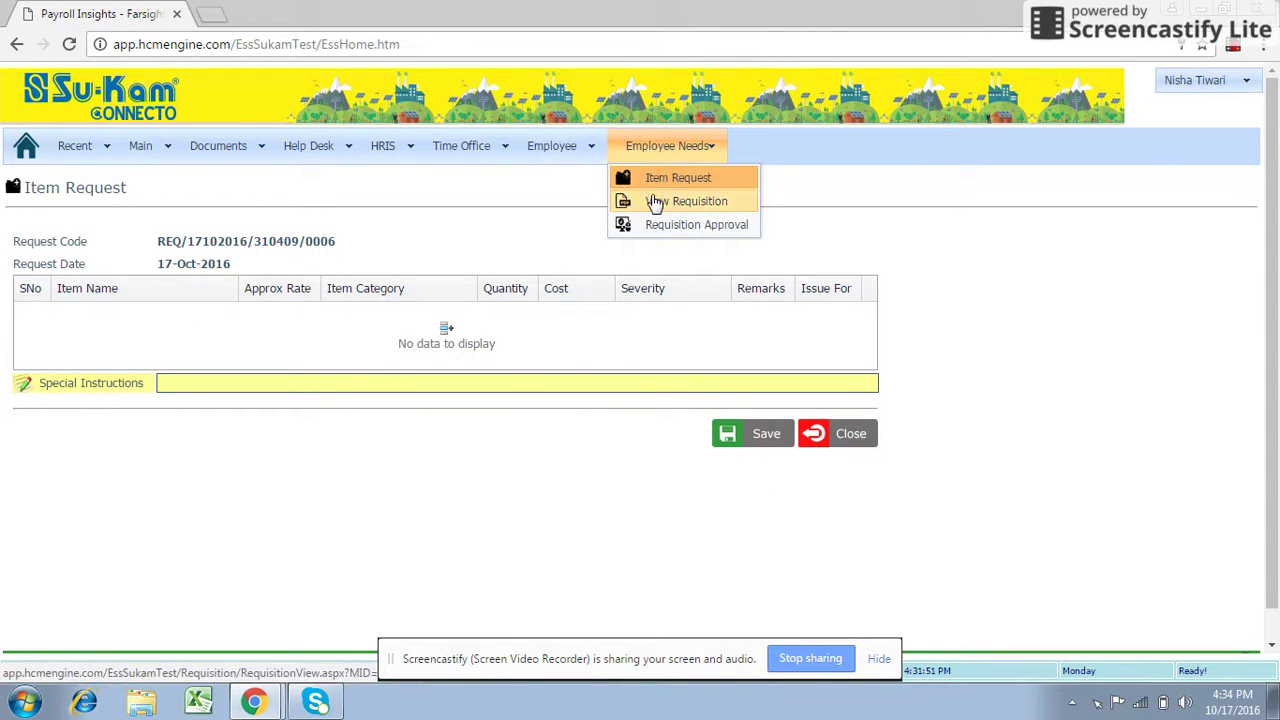
Go to View Requisition and list All requisitions with their AutoApproved, Approved and Rejected statuses.
click(652, 203)
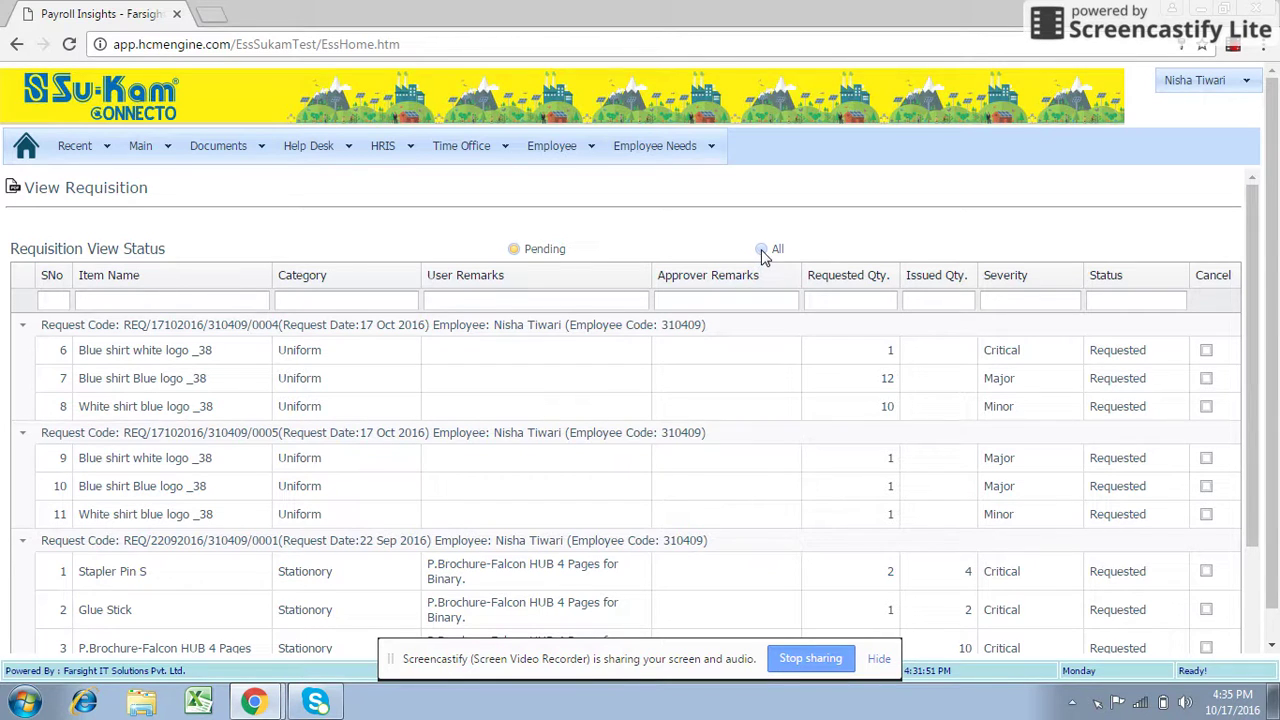
click(761, 250)
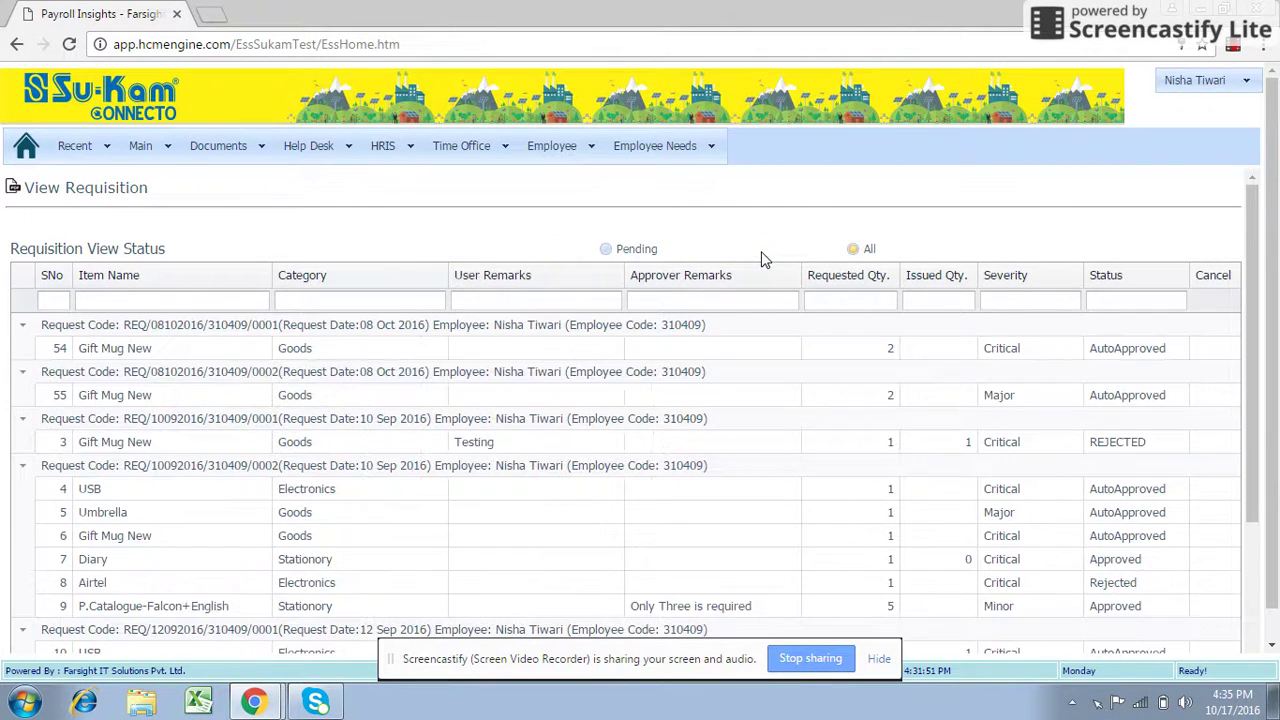
drag(1260, 320, 1258, 320)
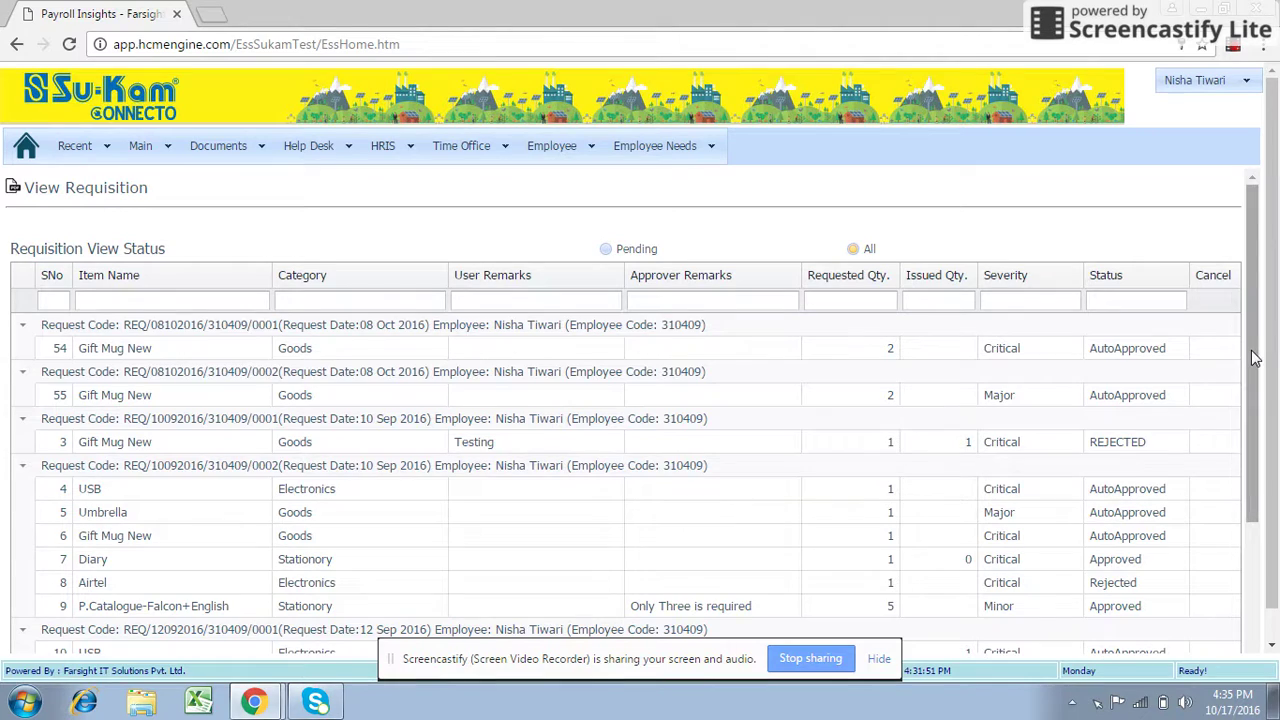
drag(1255, 360, 1260, 345)
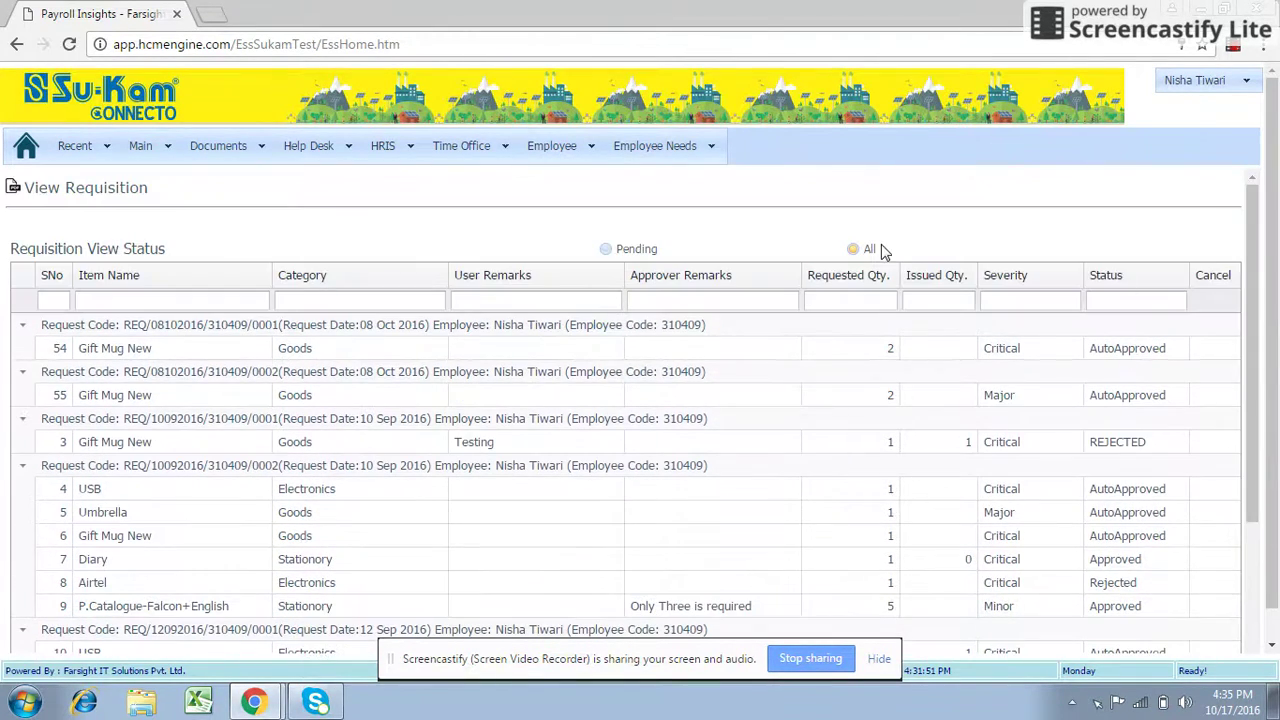
Filter to Pending requisitions and save the cancellation of the Blue shirt white logo _38 line.
click(606, 250)
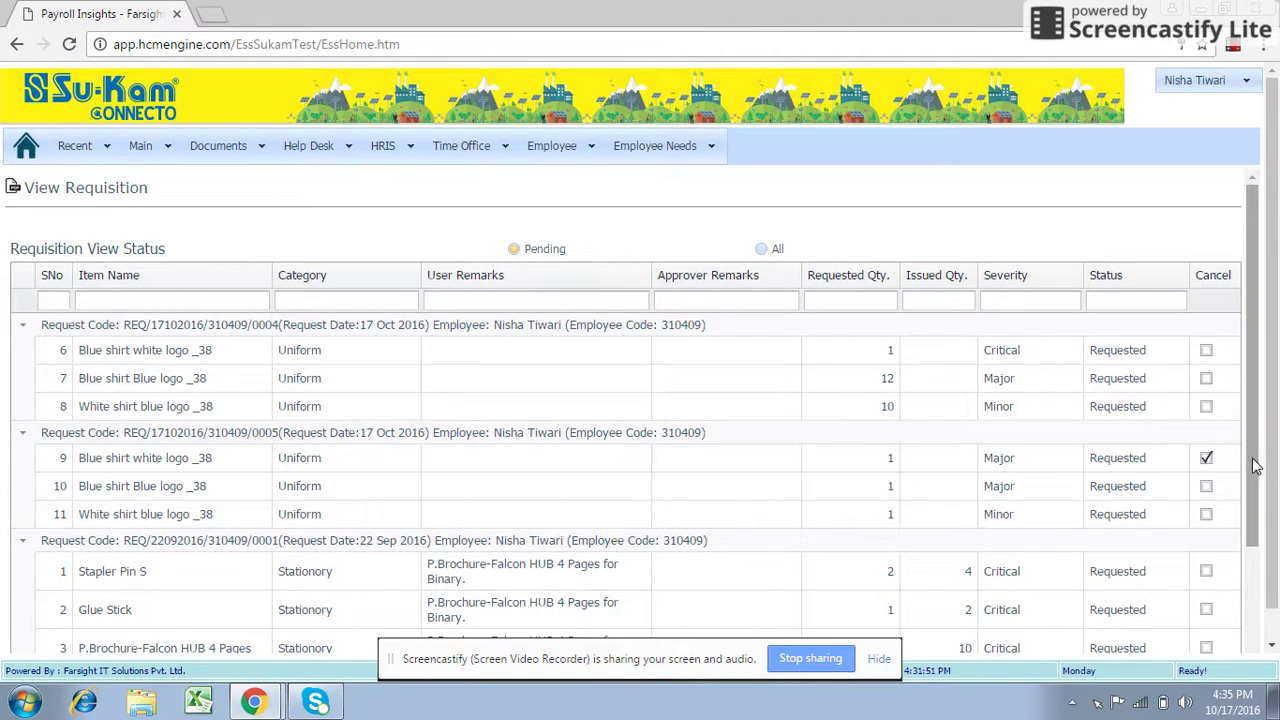
scroll(1250, 470, down, 3)
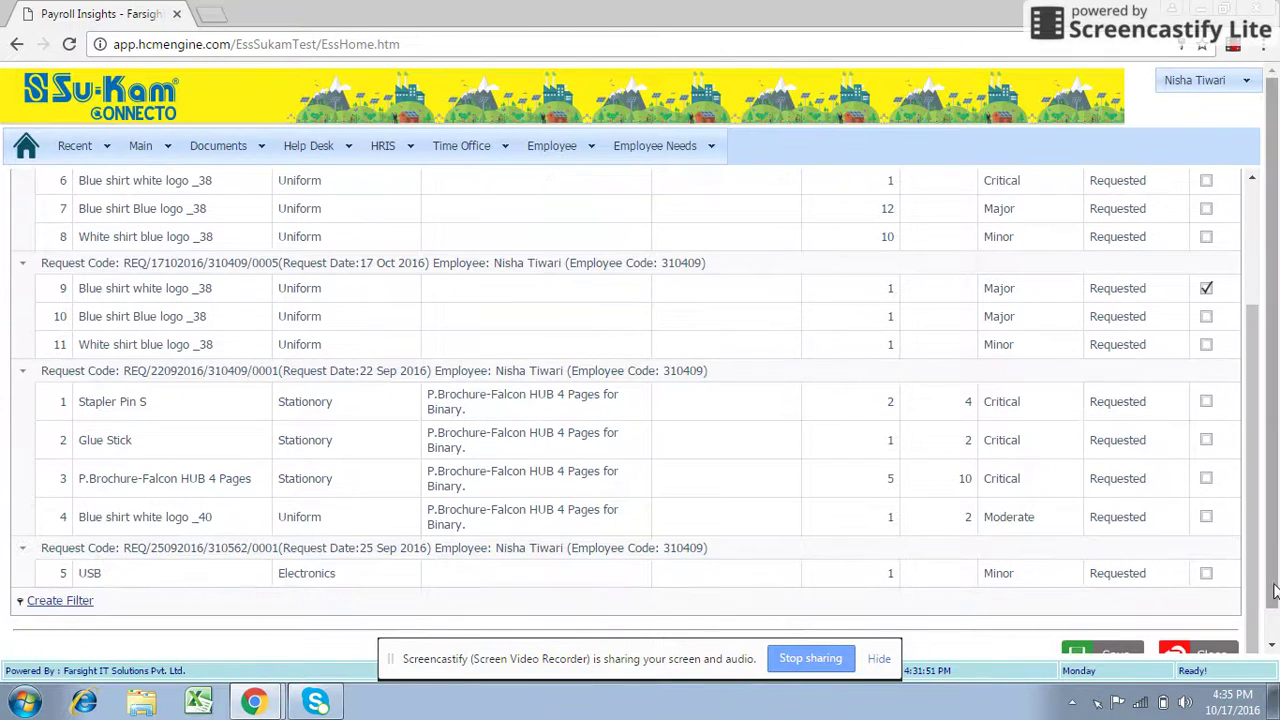
scroll(1275, 590, down, 2)
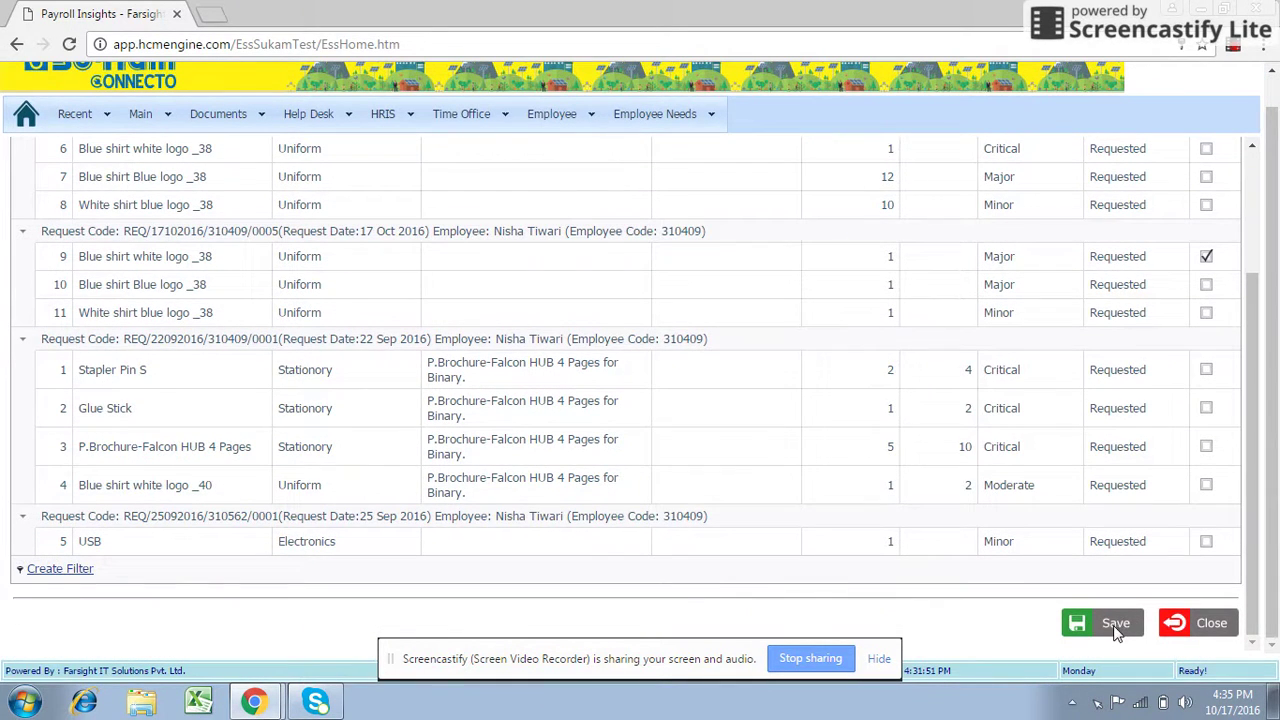
click(1116, 625)
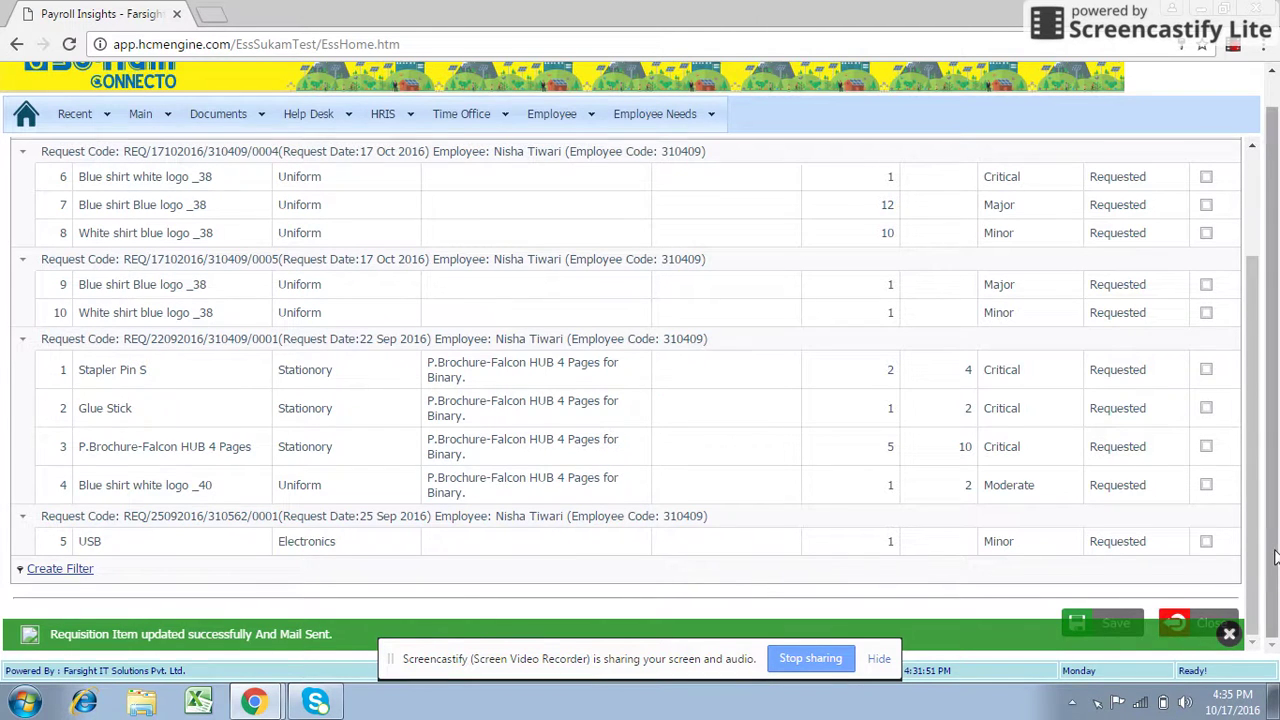
scroll(1275, 558, up, 2)
scroll(1255, 348, up, 3)
mouse_move(667, 160)
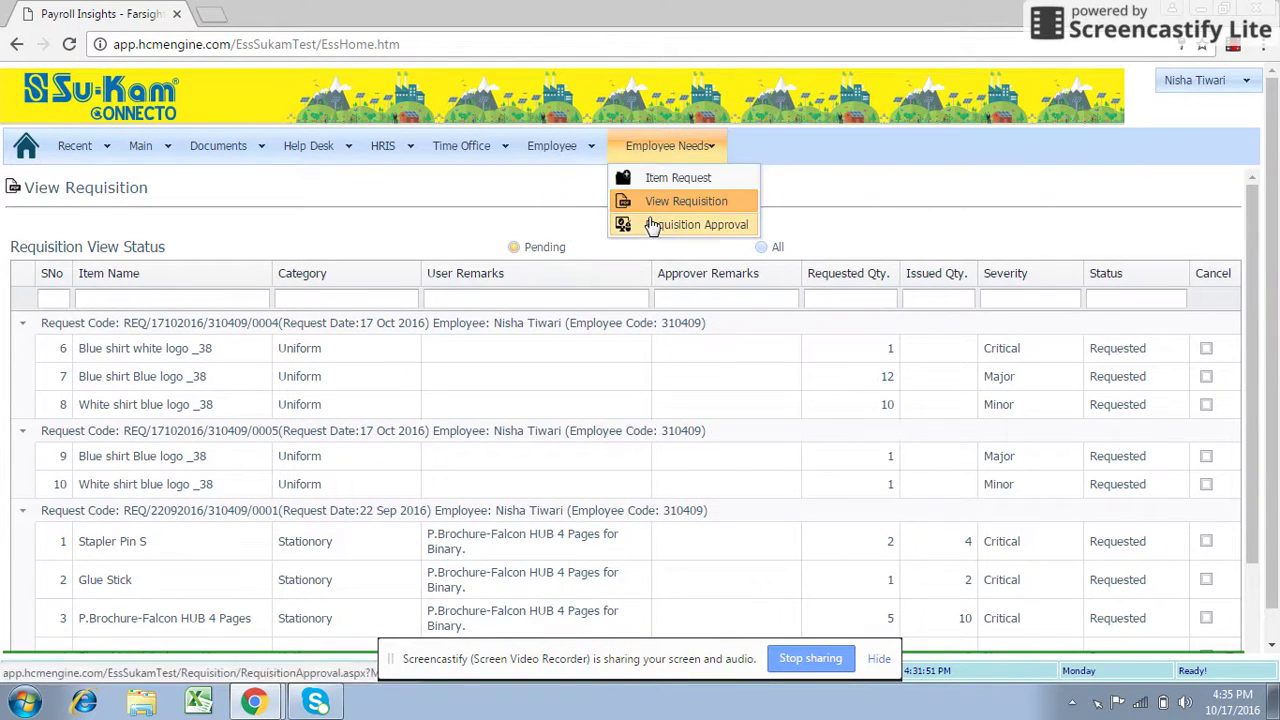
Log out and attempt to log in as the approver, which fails with a wrong employee ID.
mouse_move(1179, 85)
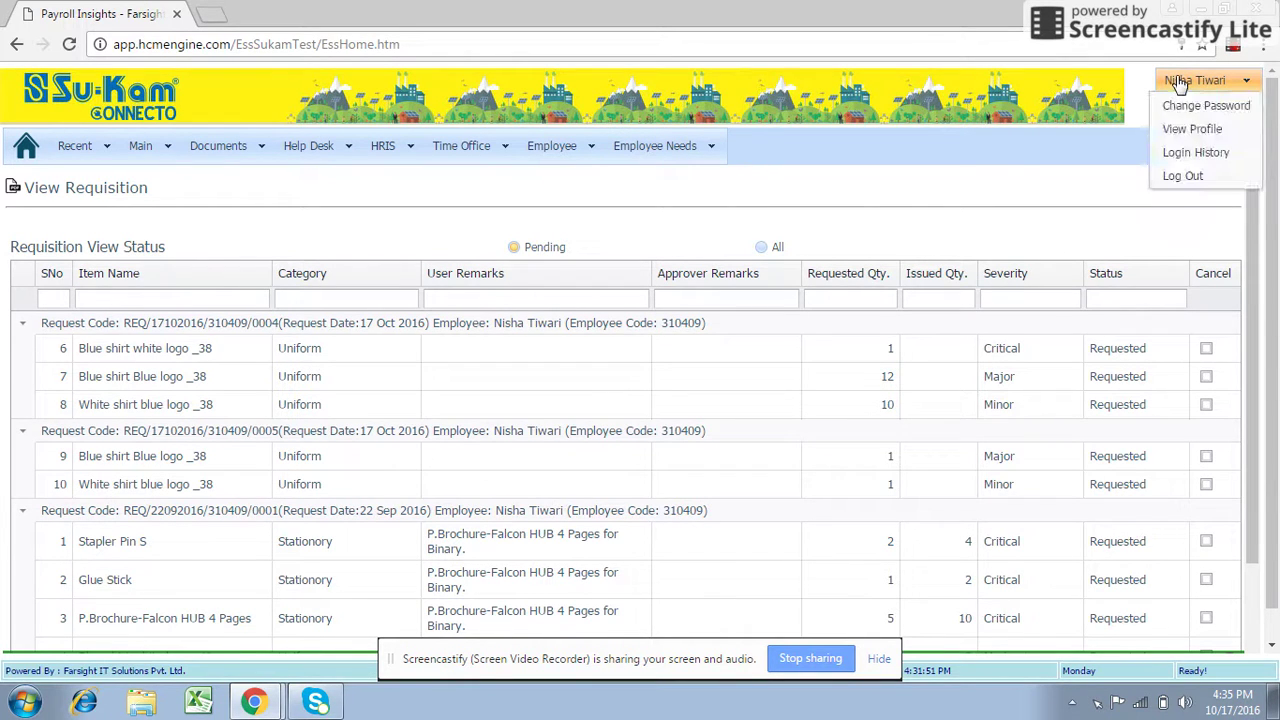
click(1180, 176)
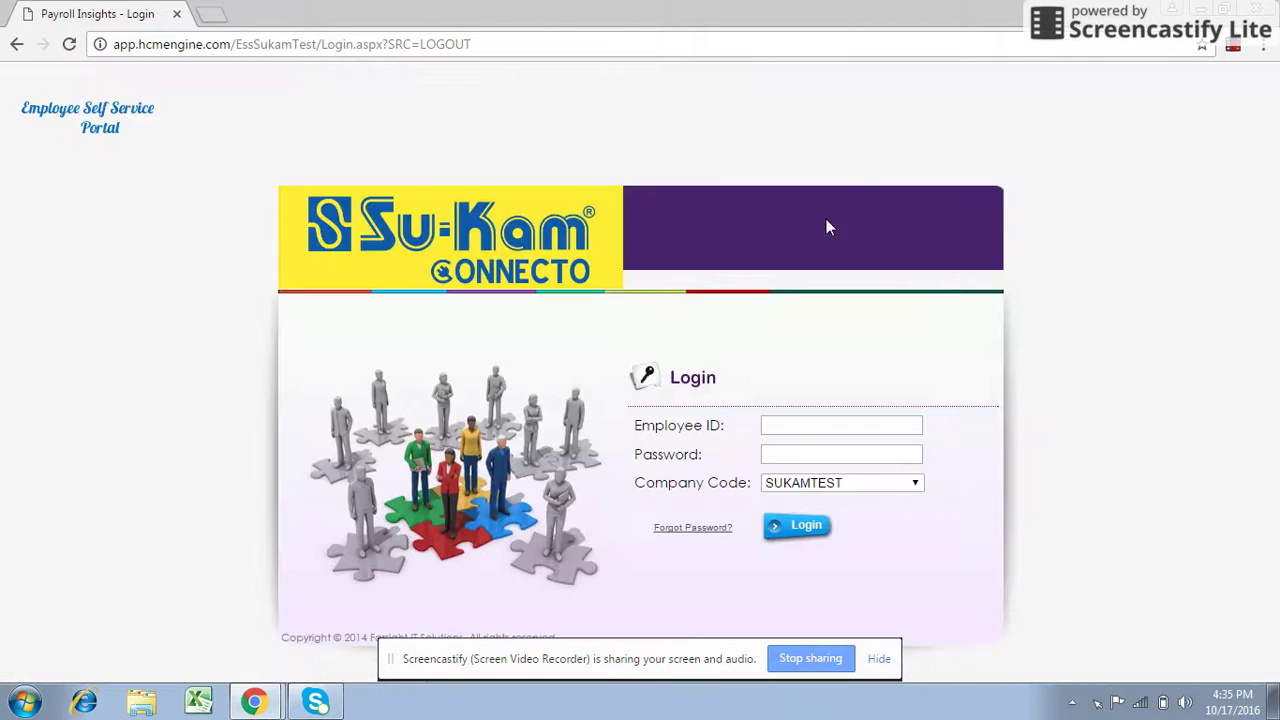
click(783, 424)
text(319562)
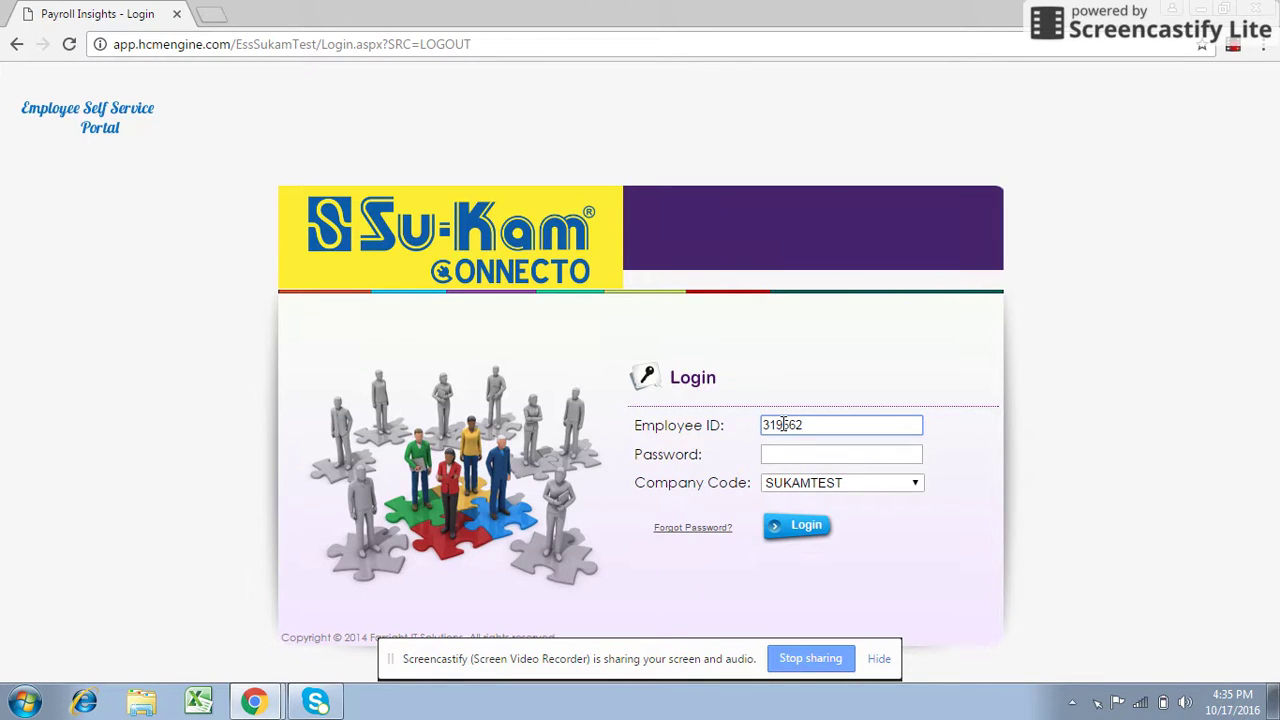
key(Tab)
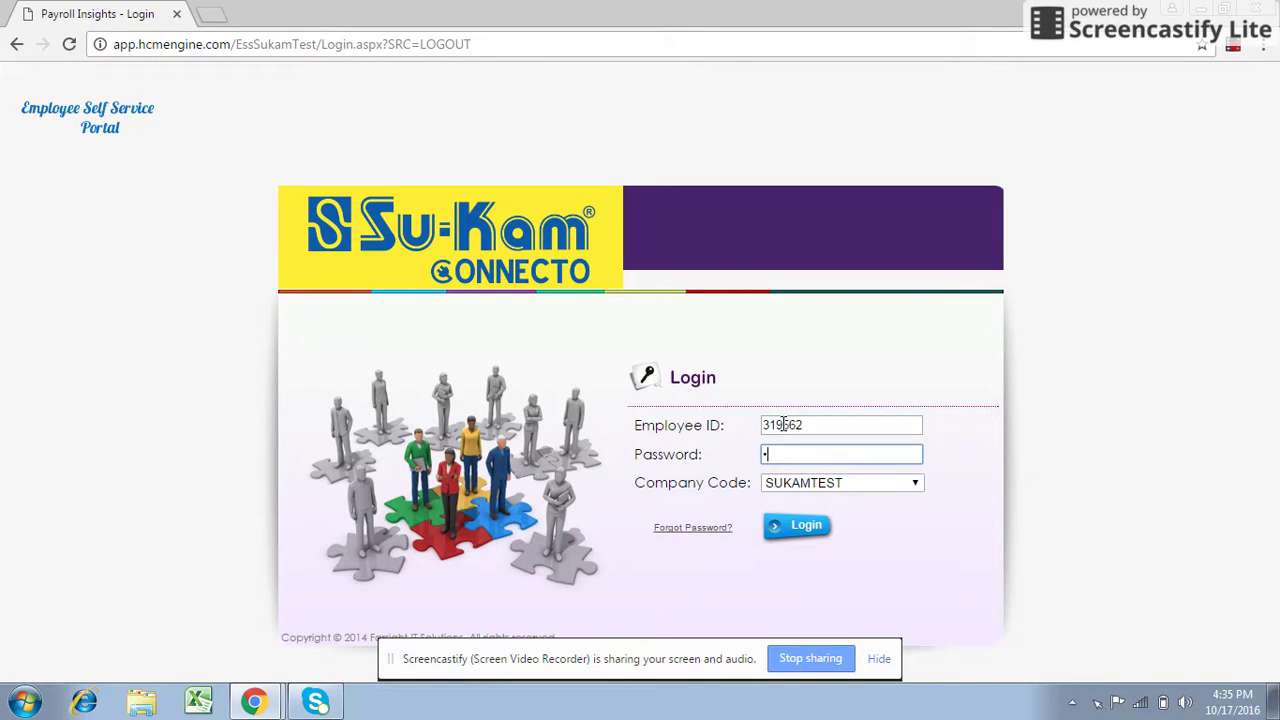
key(Return)
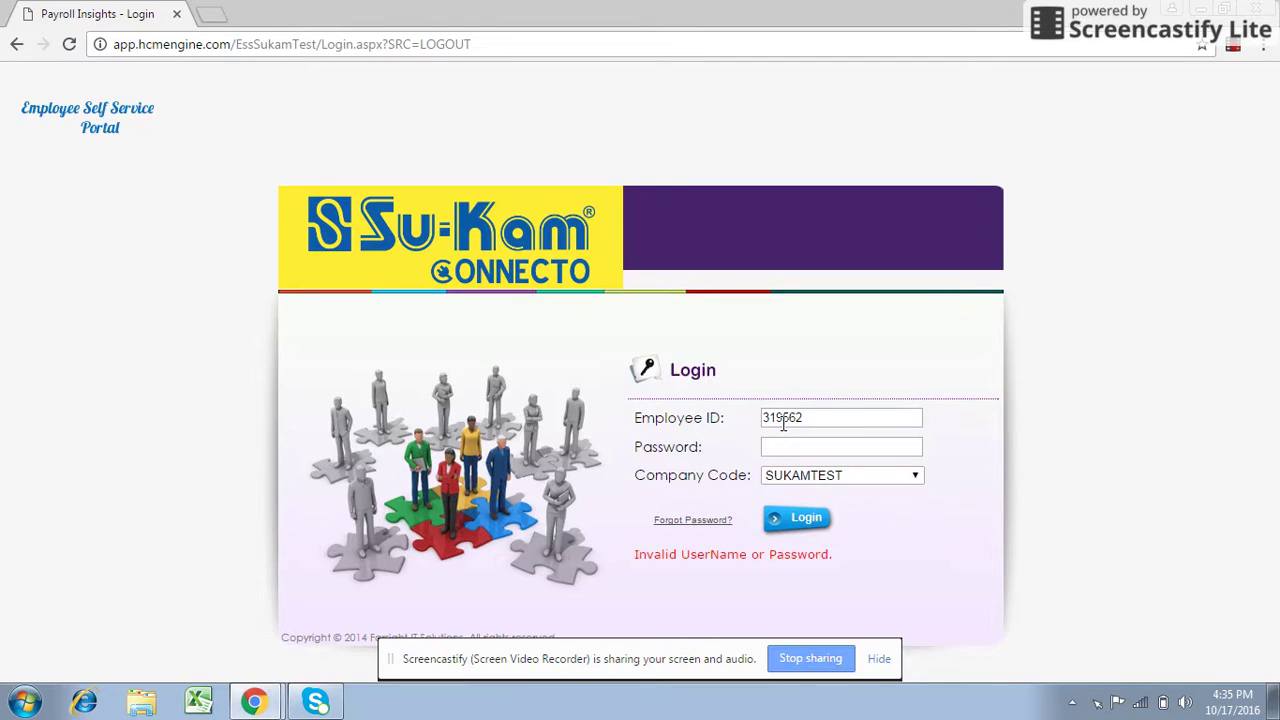
Correct the approver's employee ID and log in again.
click(808, 424)
key(BackSpace)
key(BackSpace)
key(BackSpace)
key(BackSpace)
key(BackSpace)
key(BackSpace)
text(31056)
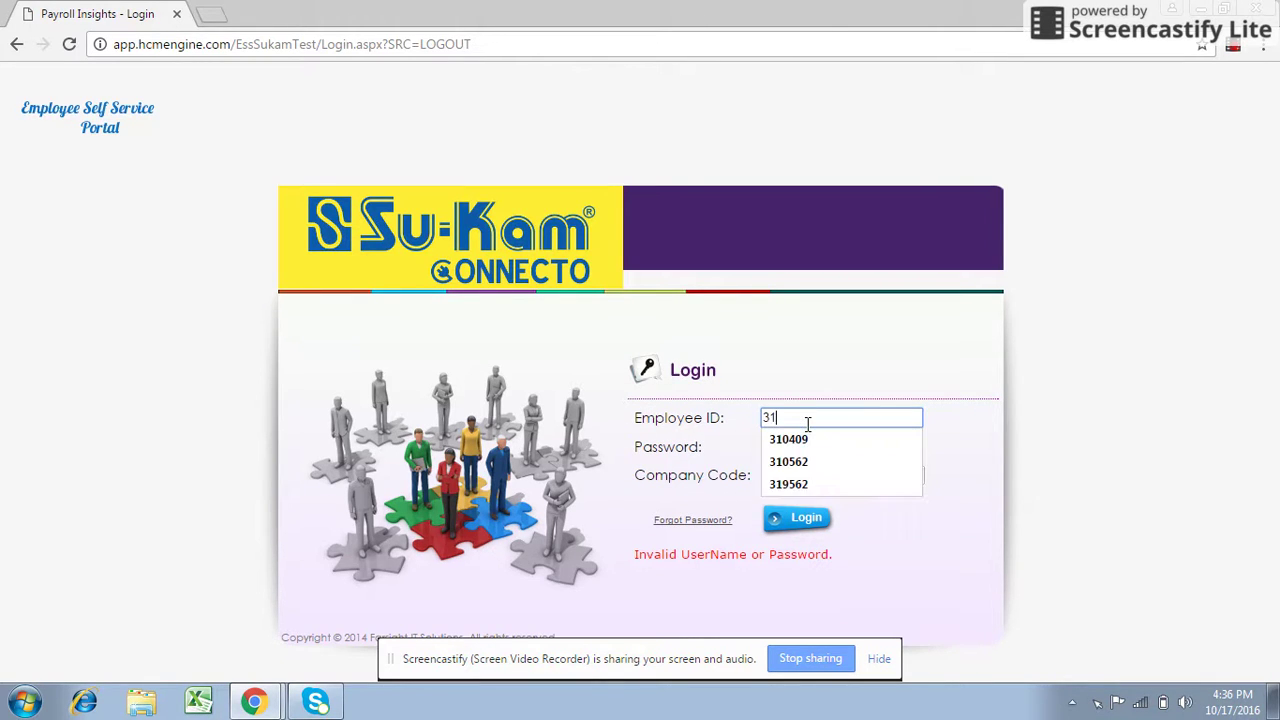
key(Tab)
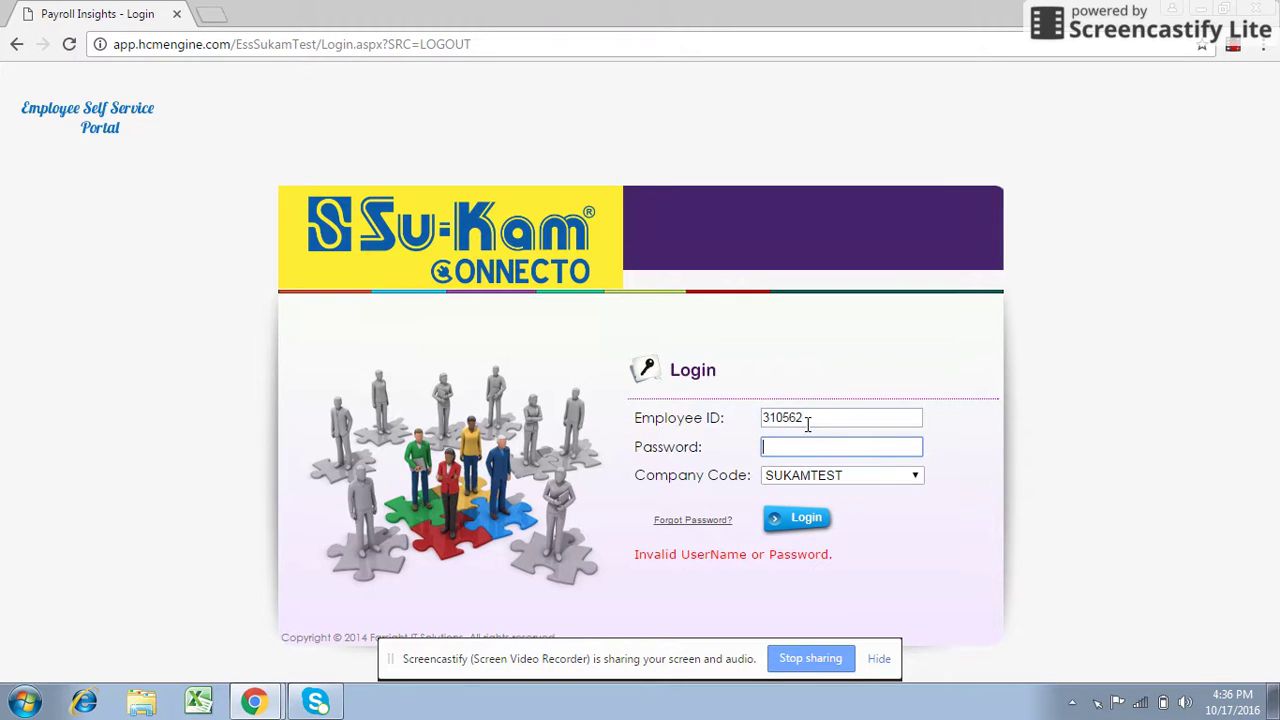
key(Return)
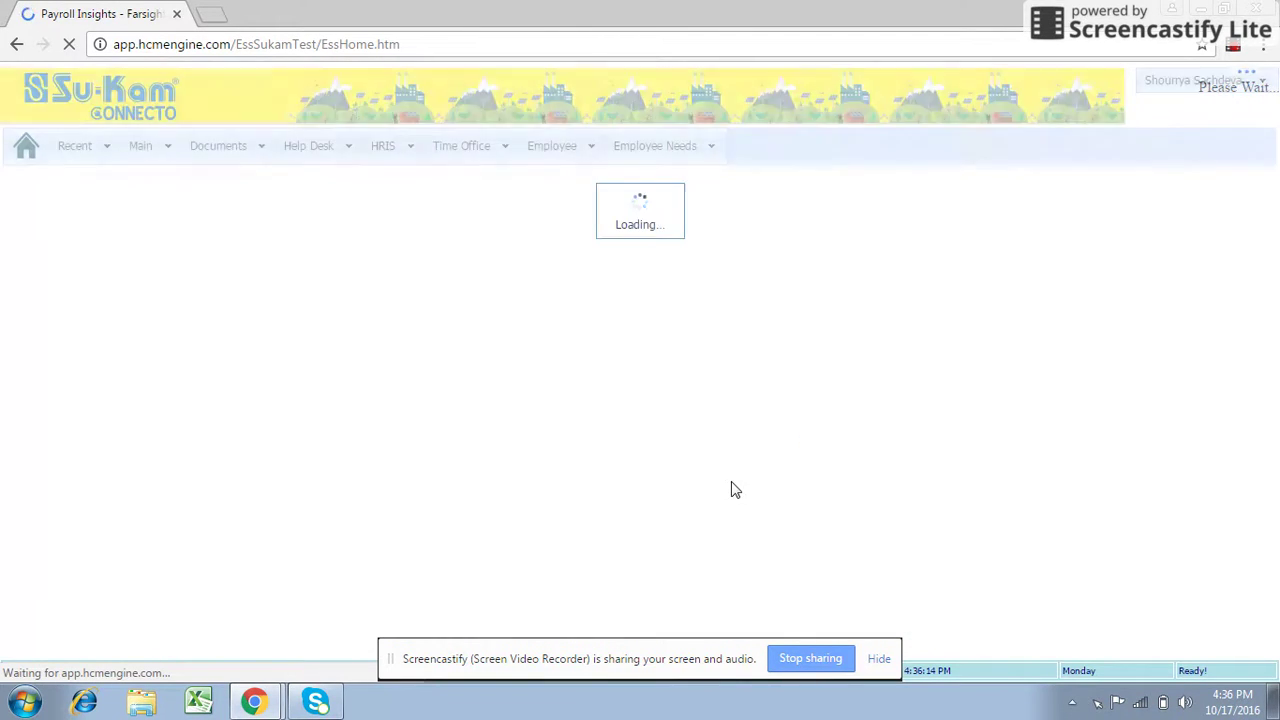
Go to Employee Needs > Requisition Approval to see the pending shirt requests.
click(674, 158)
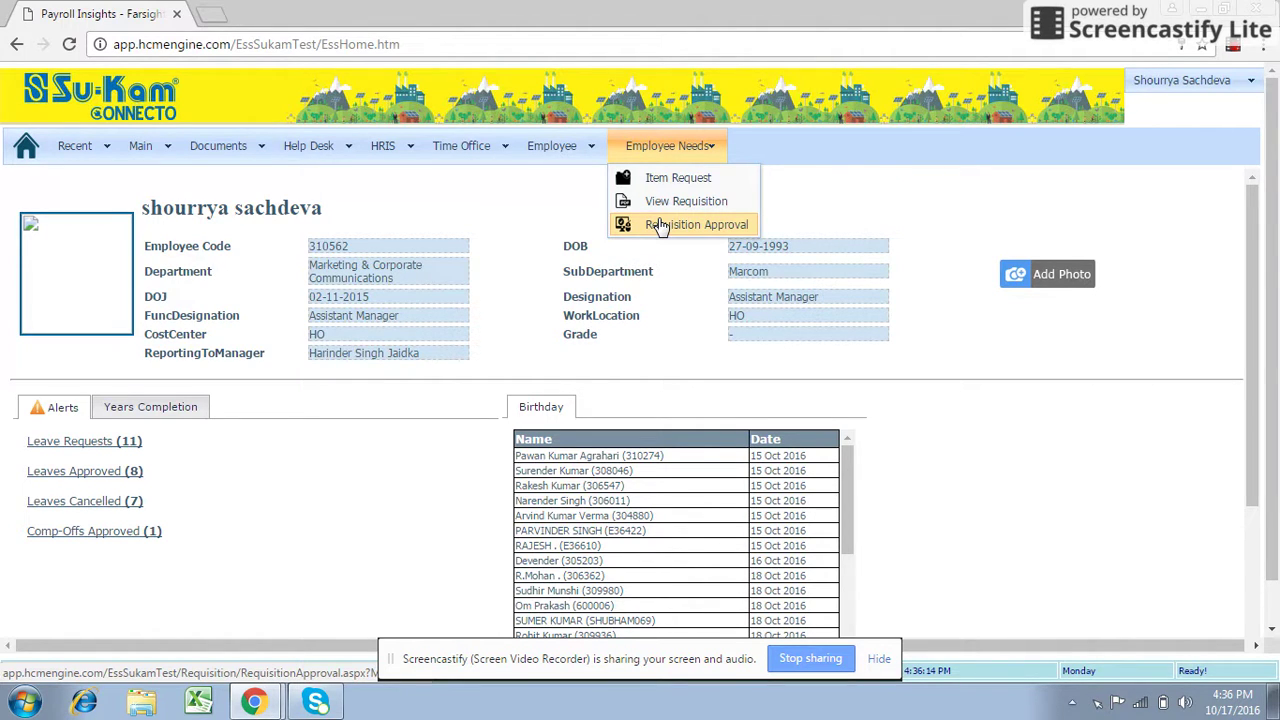
click(660, 226)
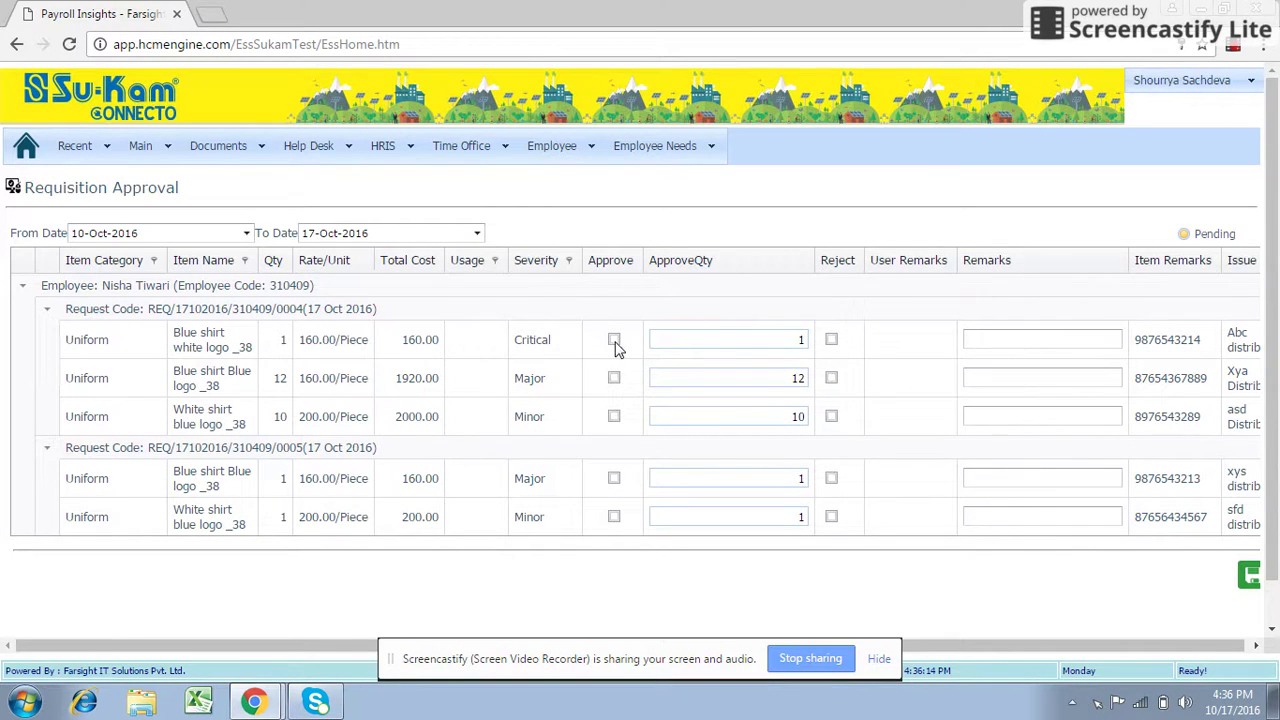
Approve the third line, White shirt blue logo _38, and save request 0004's three approvals.
click(614, 417)
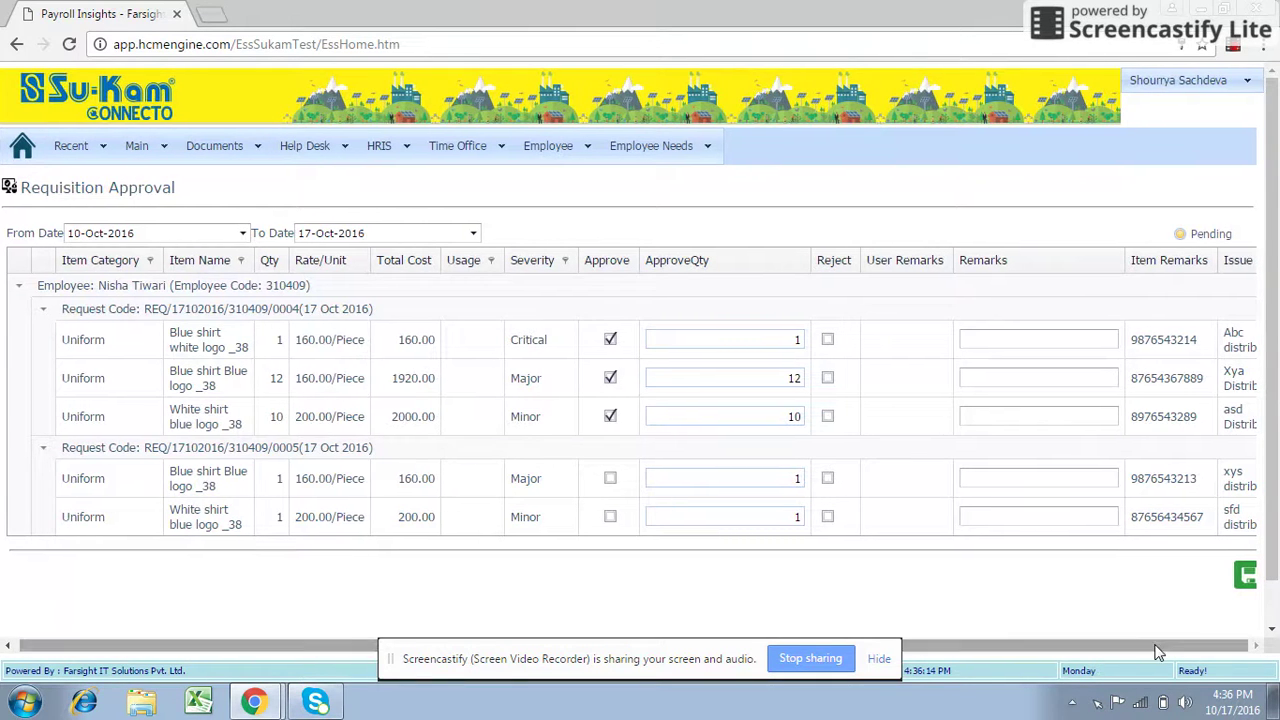
scroll(1276, 546, down, 1)
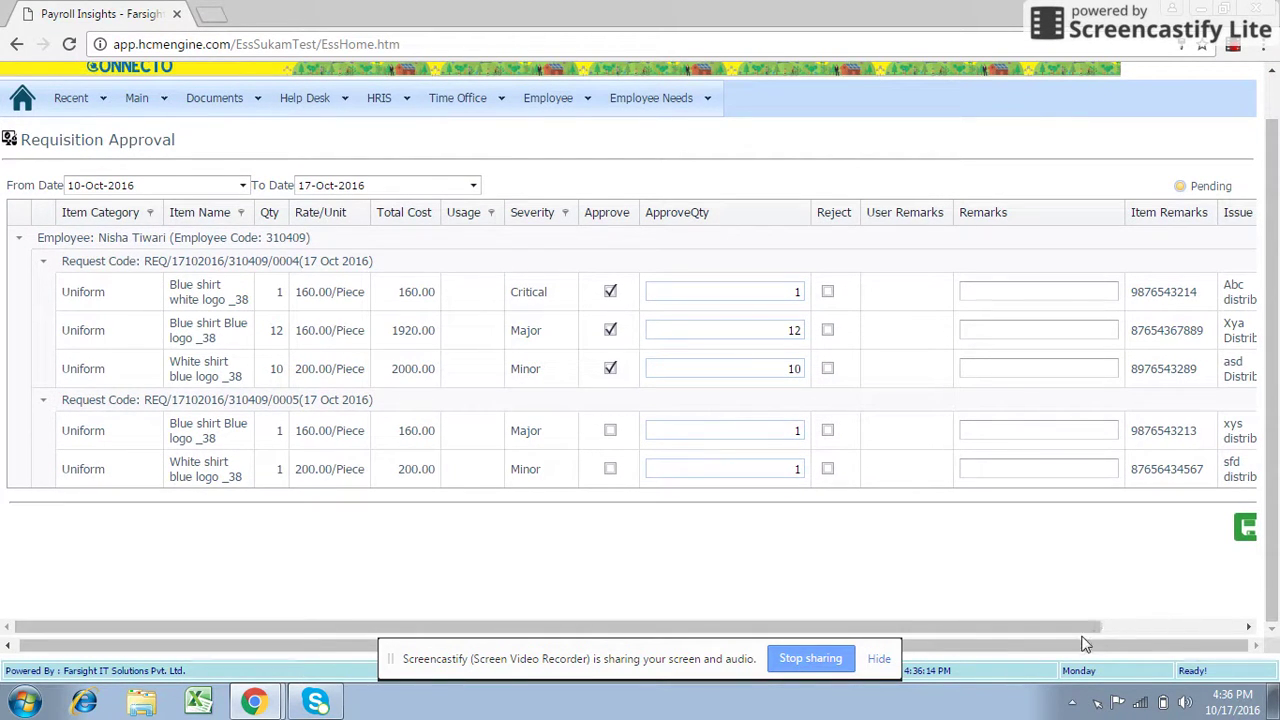
drag(1083, 626, 1220, 626)
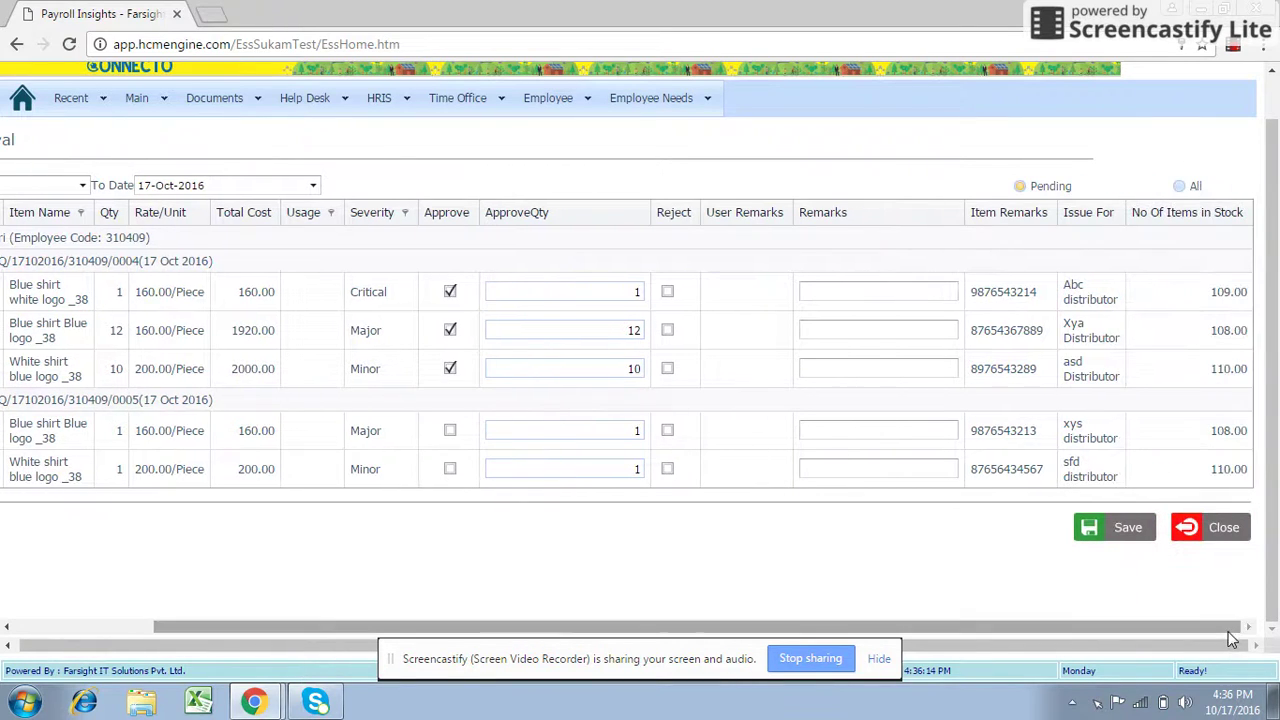
click(1133, 534)
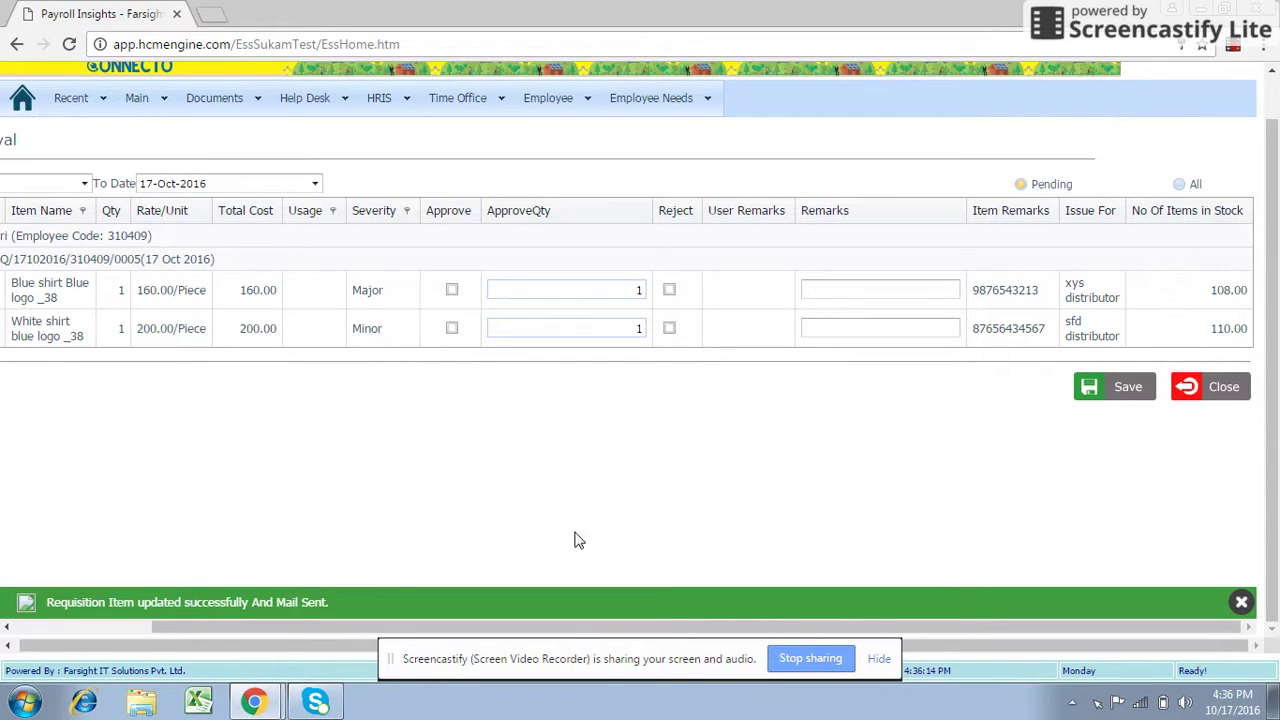
Switch the grid filter to All and browse every 10–17 Oct 2016 requisition back to the top.
click(1185, 189)
drag(968, 282, 1254, 336)
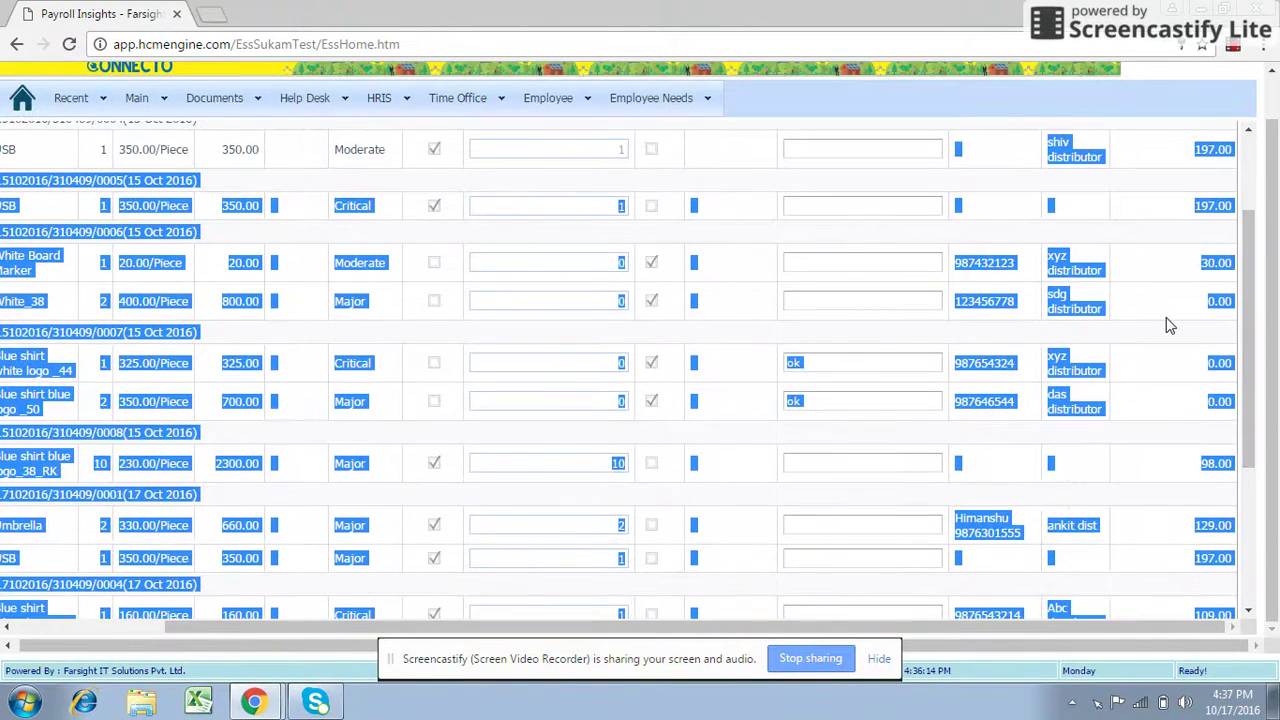
drag(1250, 295, 1268, 252)
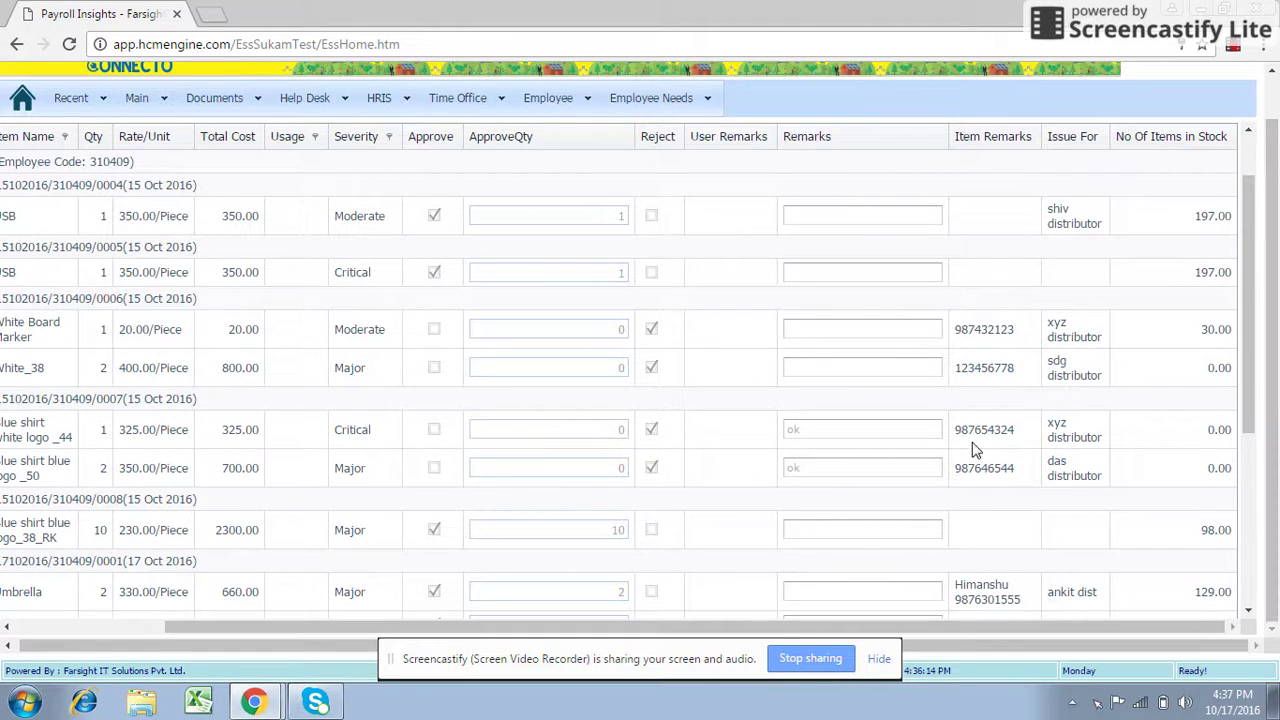
drag(866, 627, 715, 627)
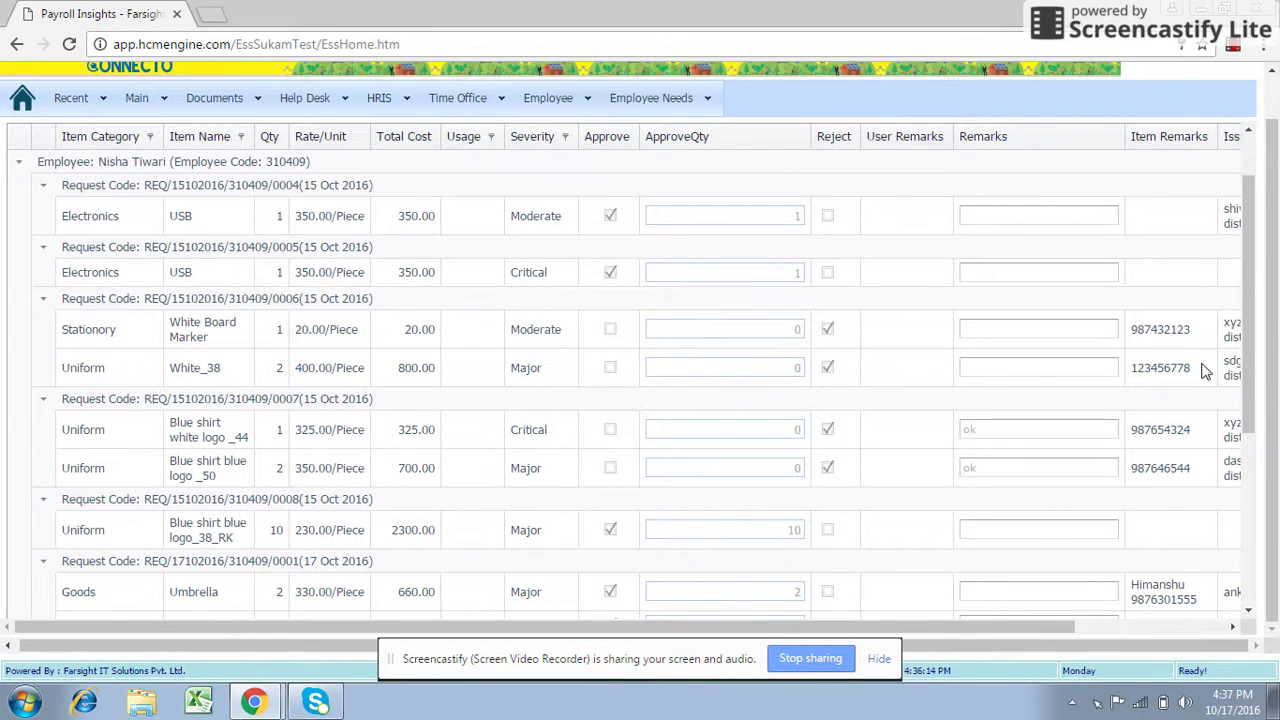
drag(1255, 360, 1255, 322)
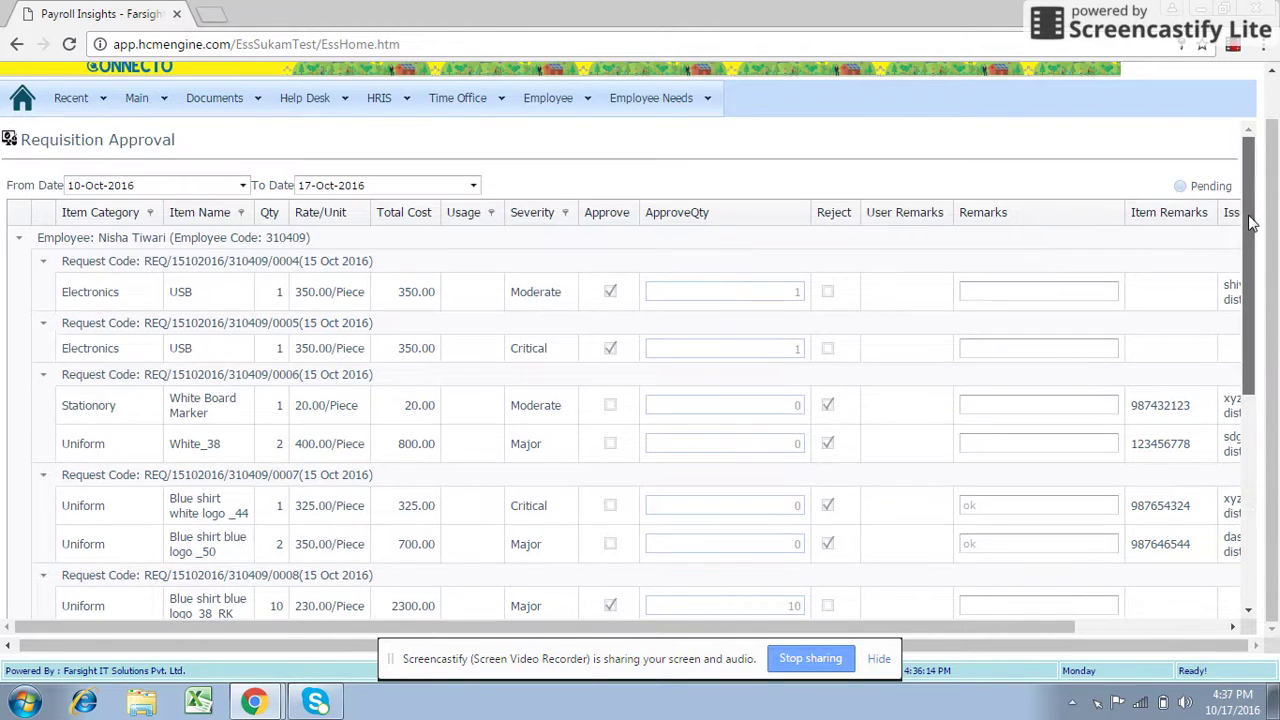
Under Pending, reject the White shirt blue logo _38 and Blue shirt Blue logo _38 lines, saving each.
click(1180, 187)
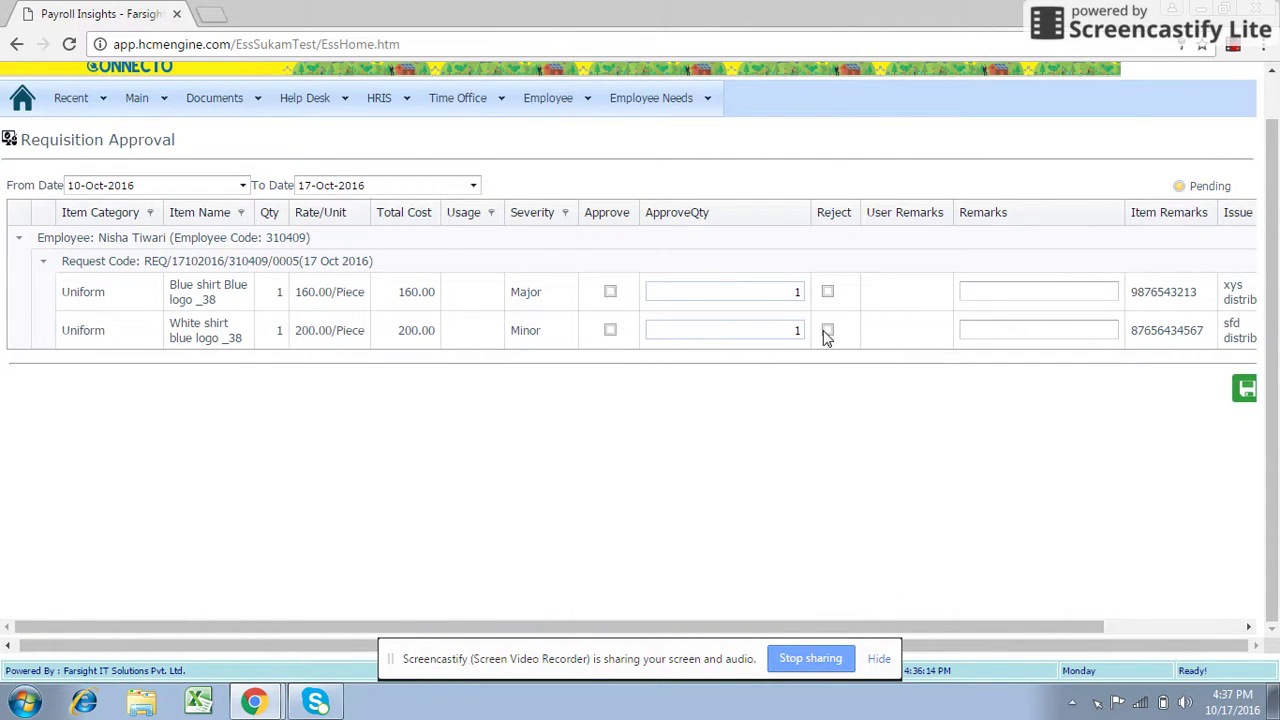
click(827, 330)
drag(772, 626, 920, 645)
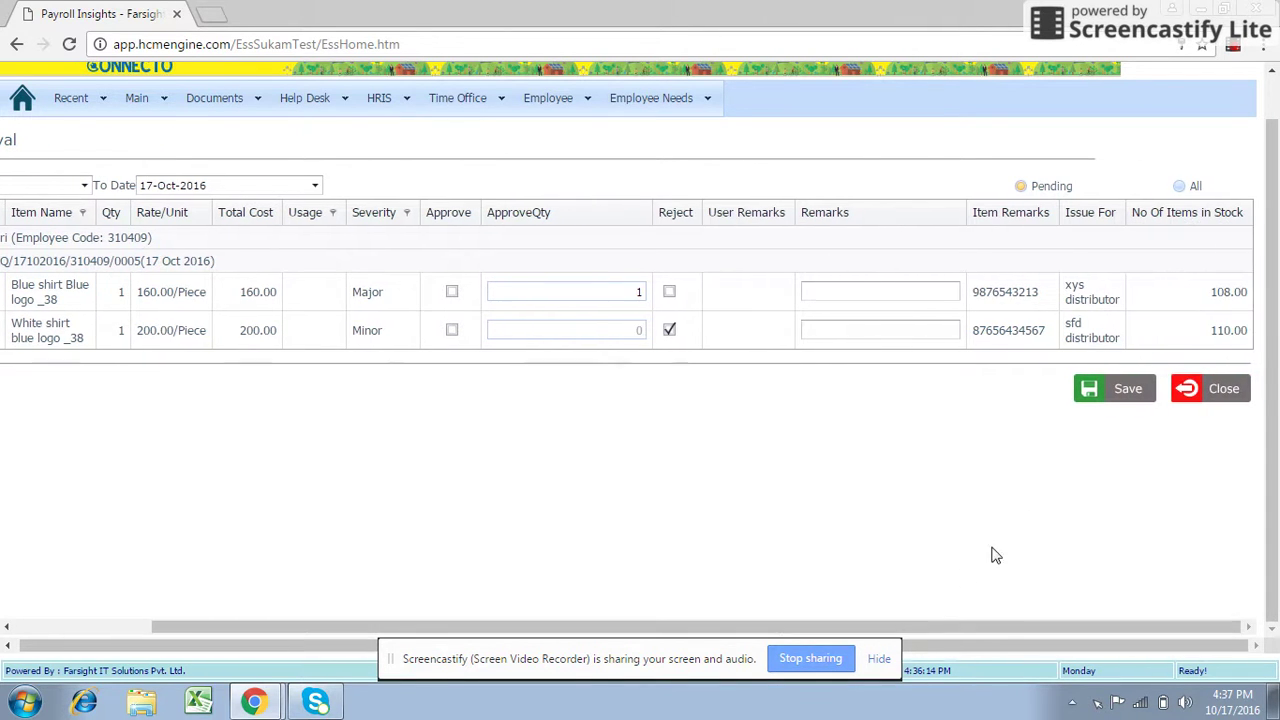
click(1110, 390)
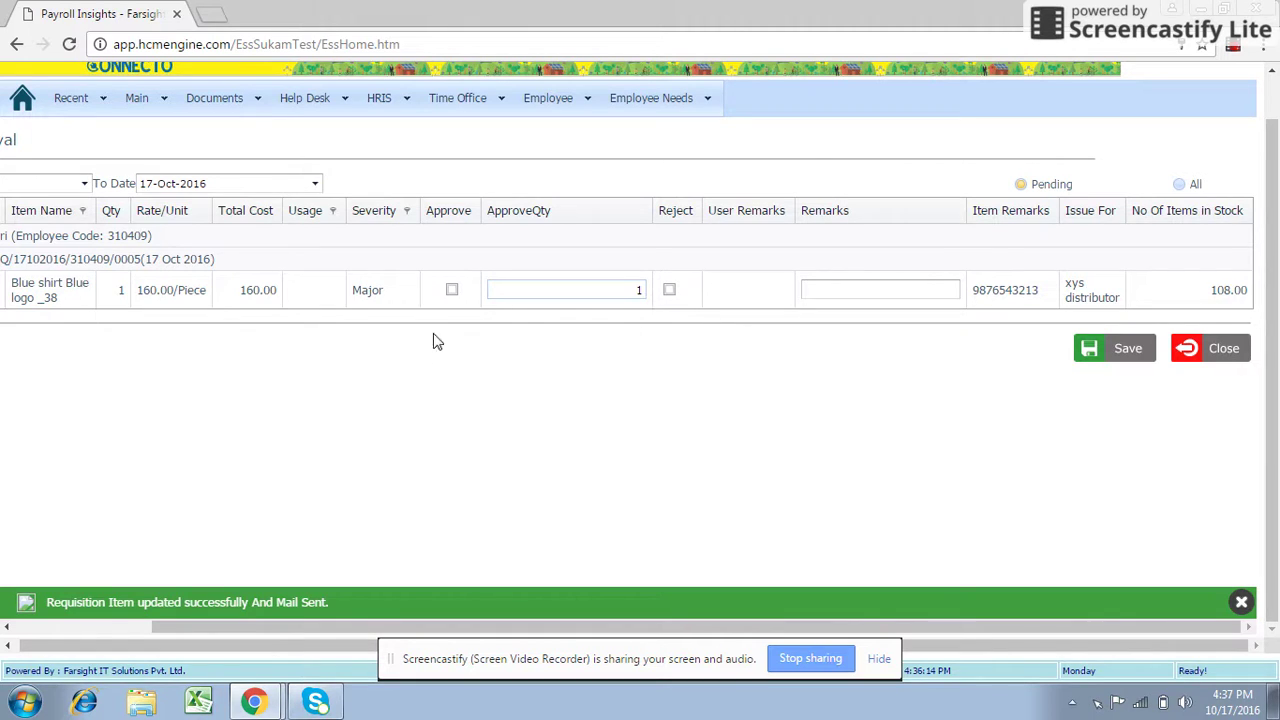
click(669, 290)
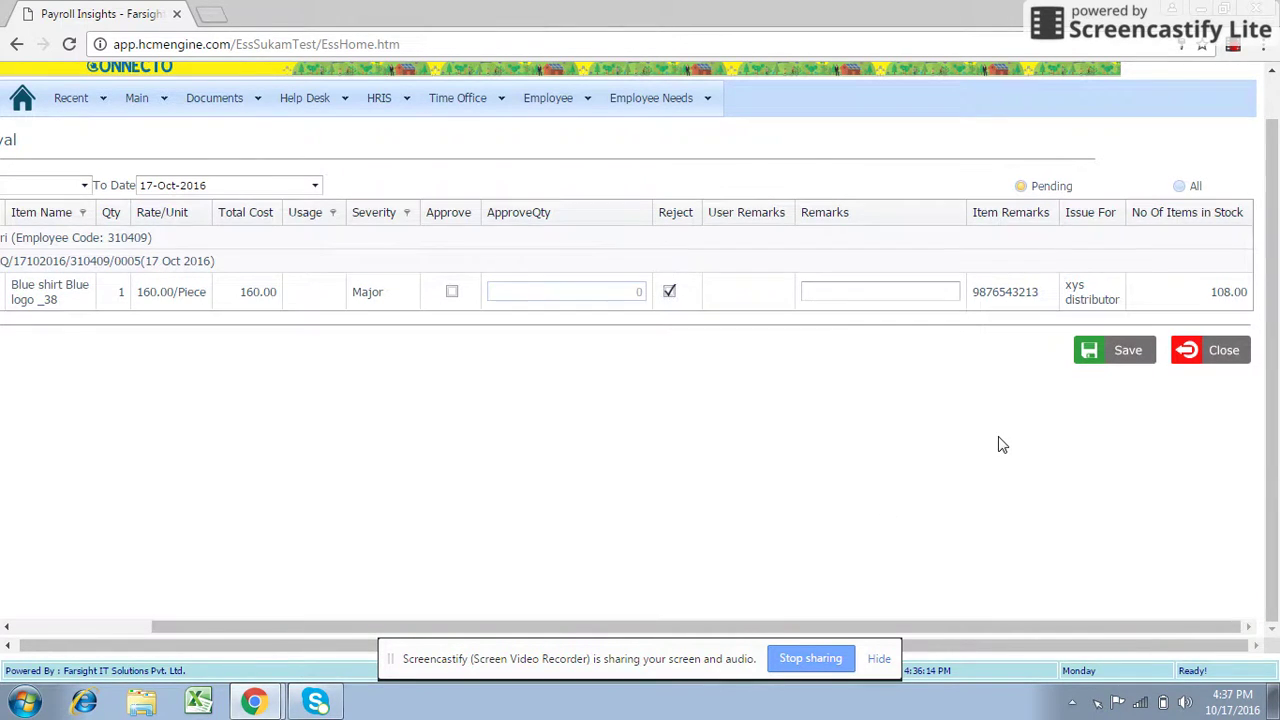
click(1120, 356)
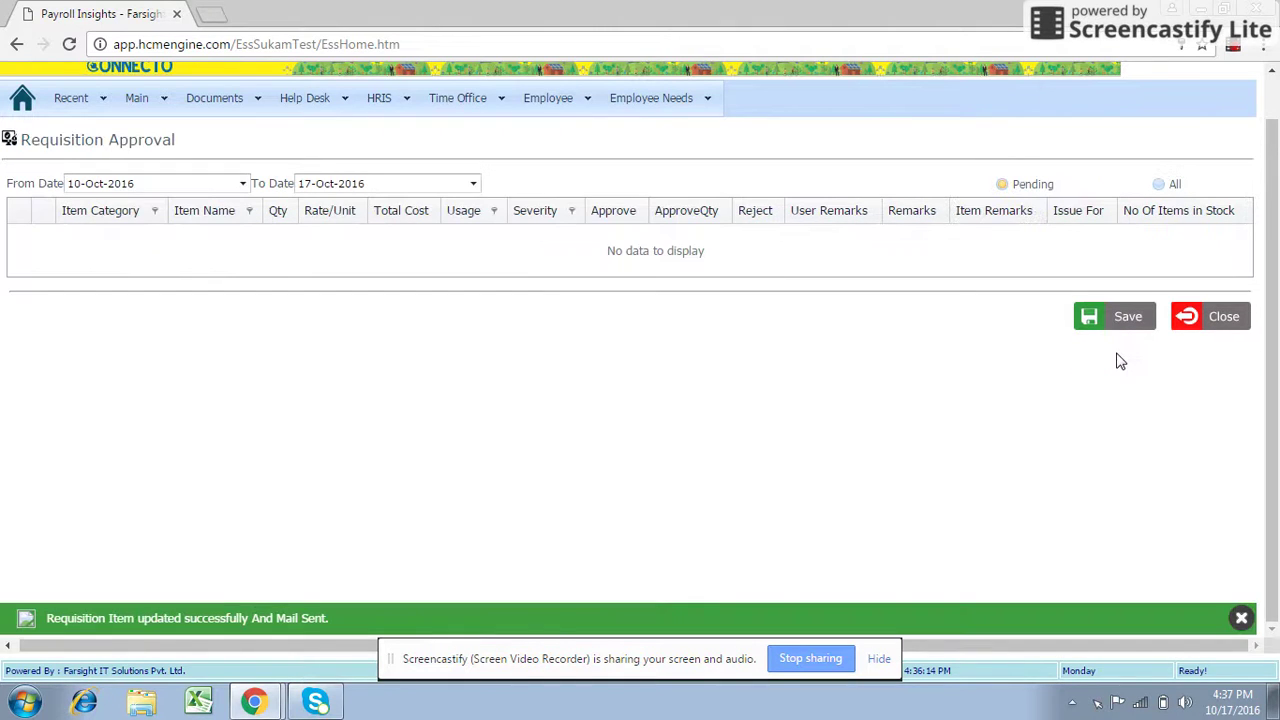
Dismiss the success message and switch from All back to Pending to confirm it is empty.
click(1241, 620)
click(1158, 184)
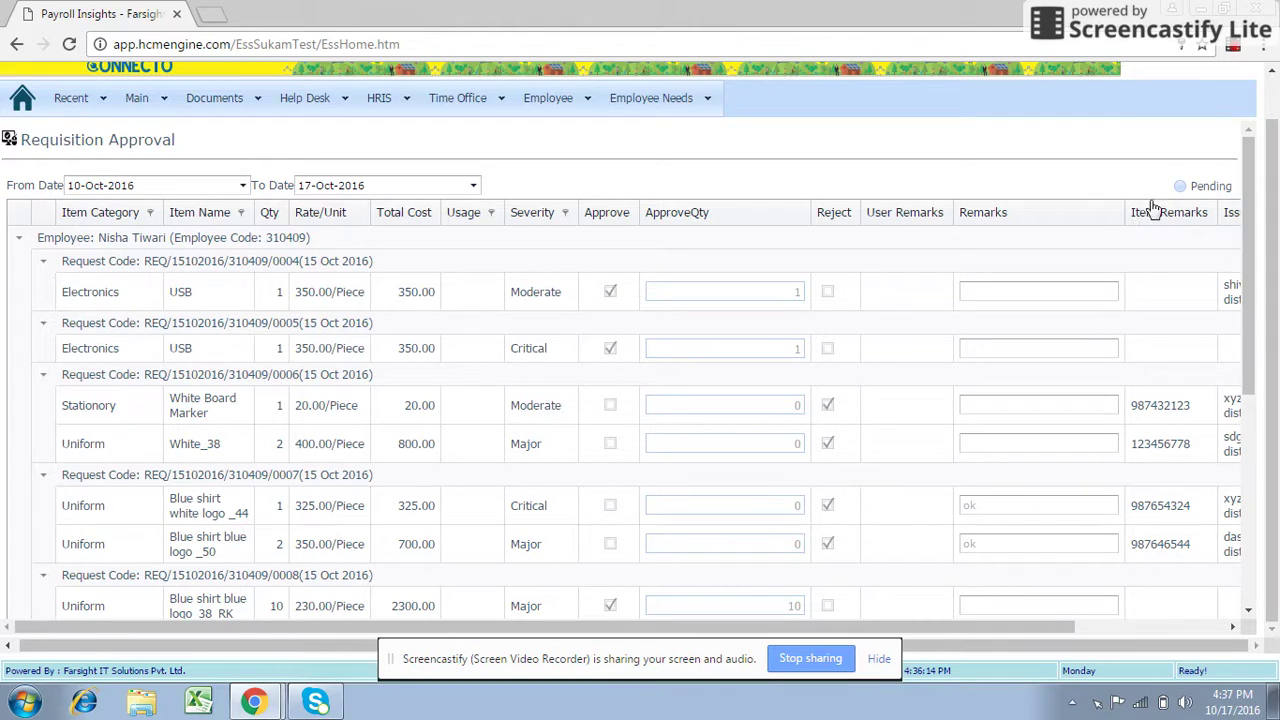
click(1180, 187)
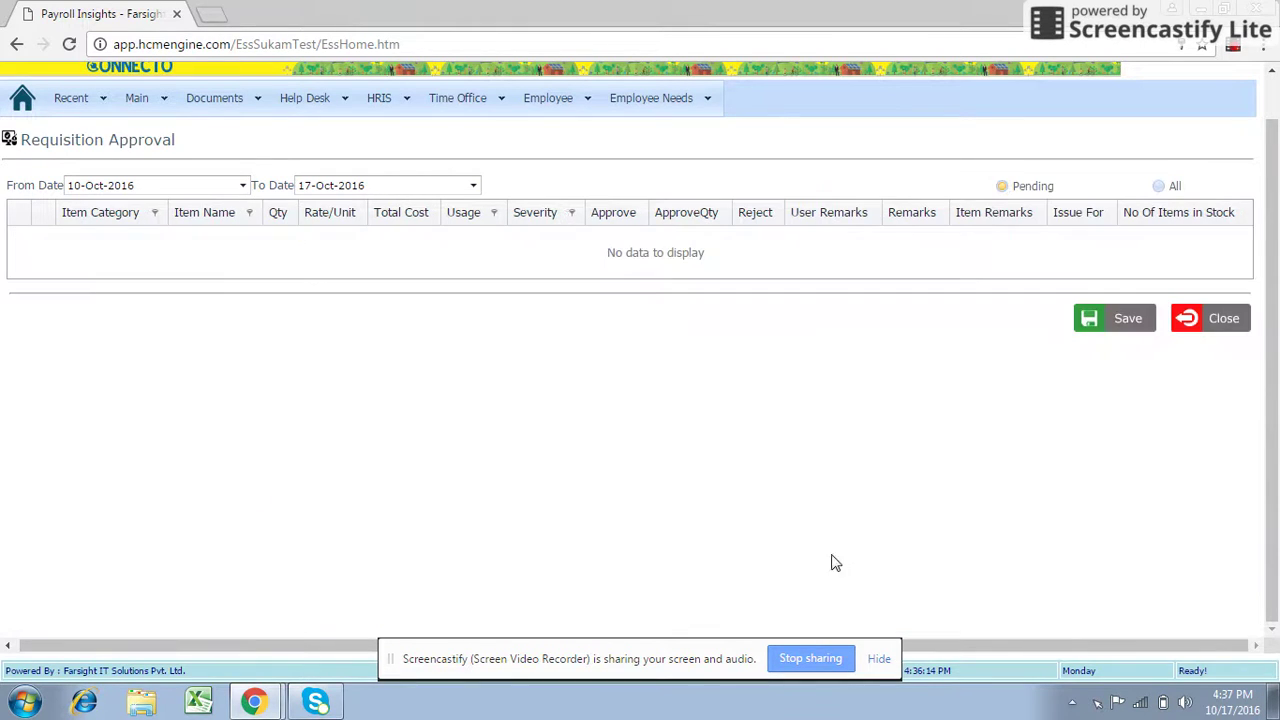